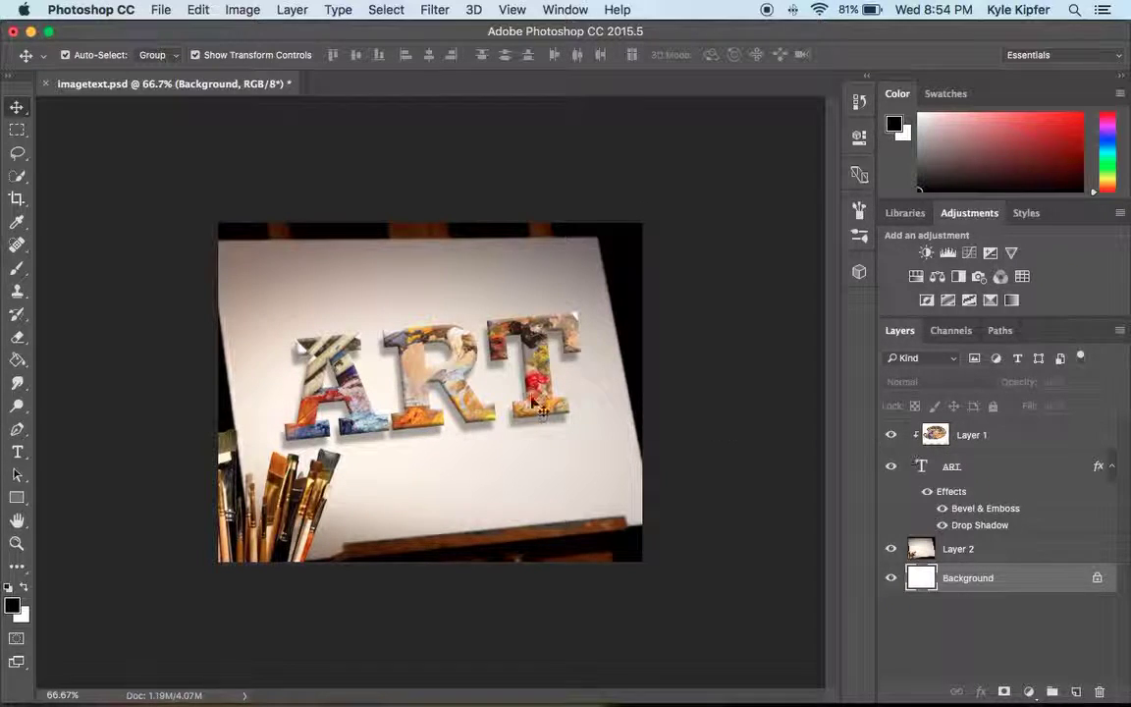
# Create a new white 10 × 8 inch, 72 ppi document, Untitled-1.
pyautogui.click(160, 9)
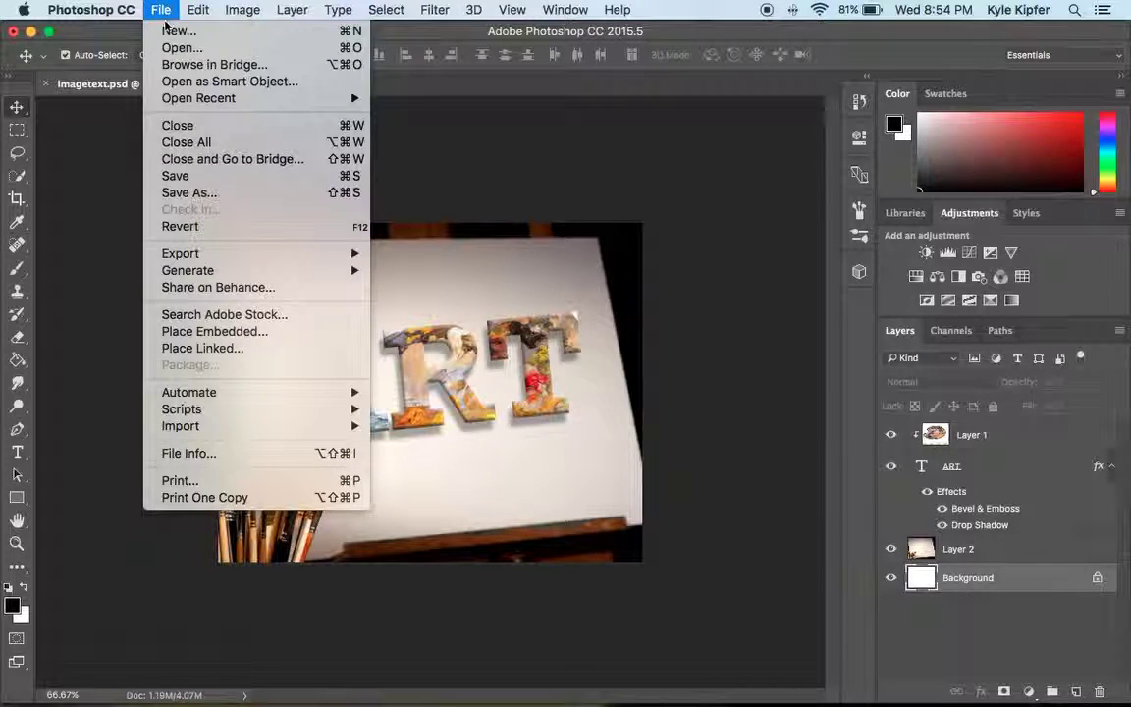
pyautogui.click(195, 33)
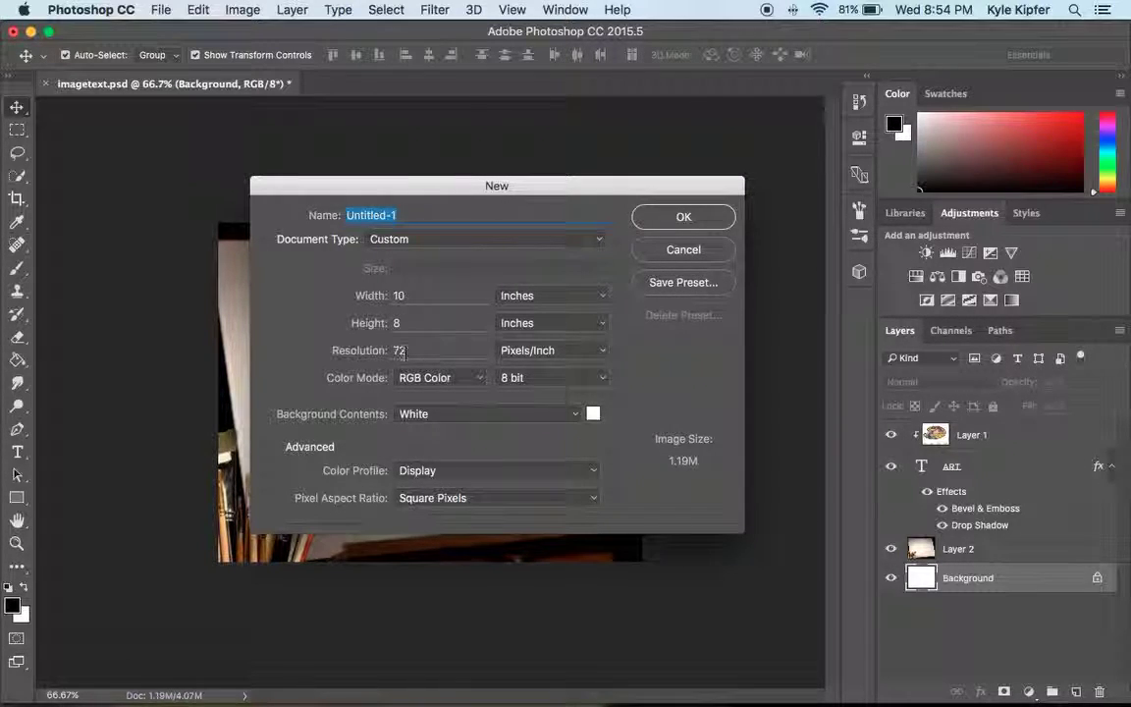
pyautogui.click(682, 218)
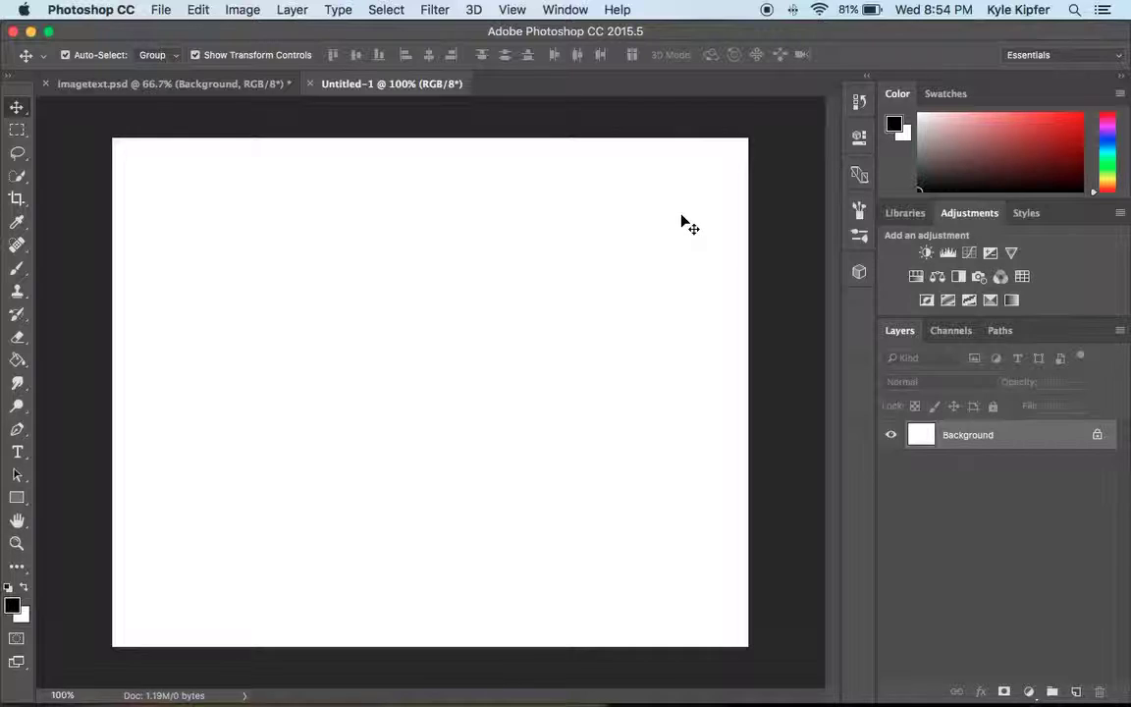
pyautogui.moveTo(640, 703)
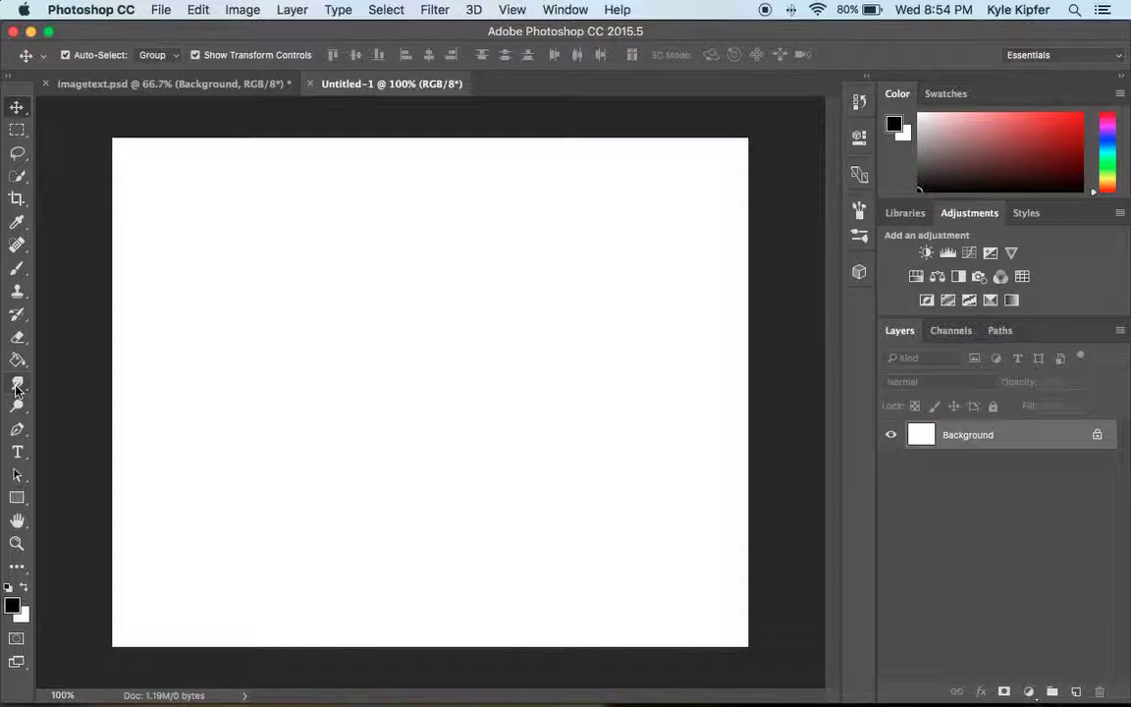
# Type "You miss 100% of the shots you don't take." in a text box and left-align it.
pyautogui.click(17, 452)
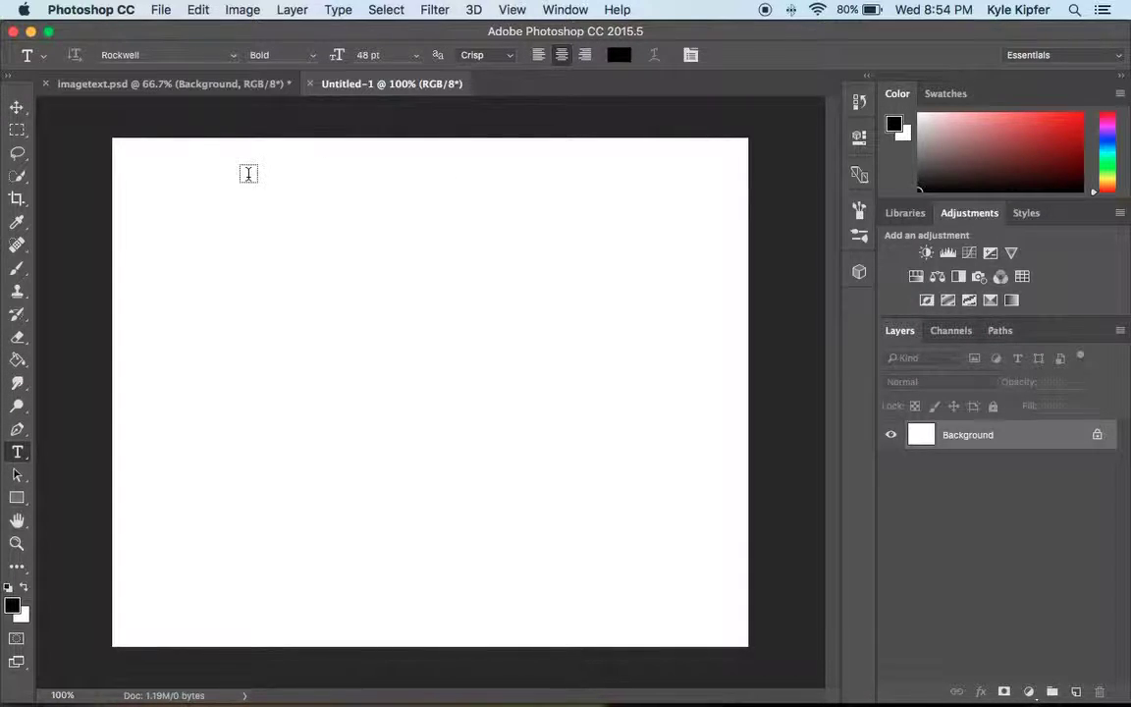
pyautogui.moveTo(175, 213); pyautogui.dragTo(603, 476)
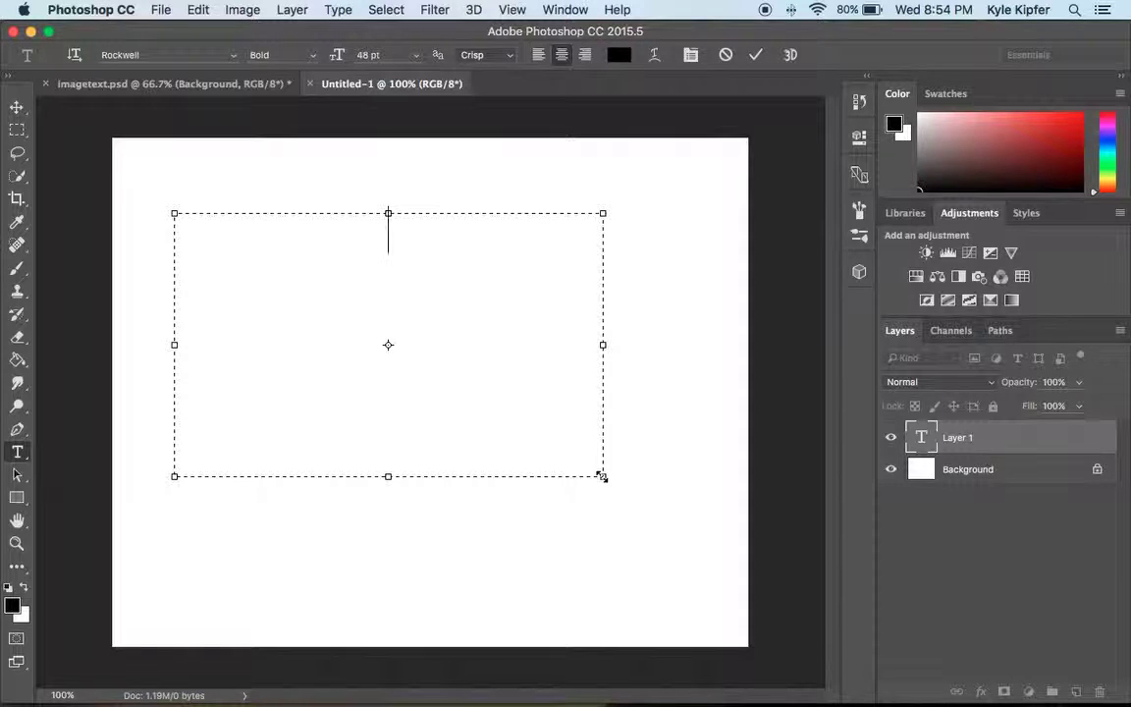
pyautogui.write('You miss 1')
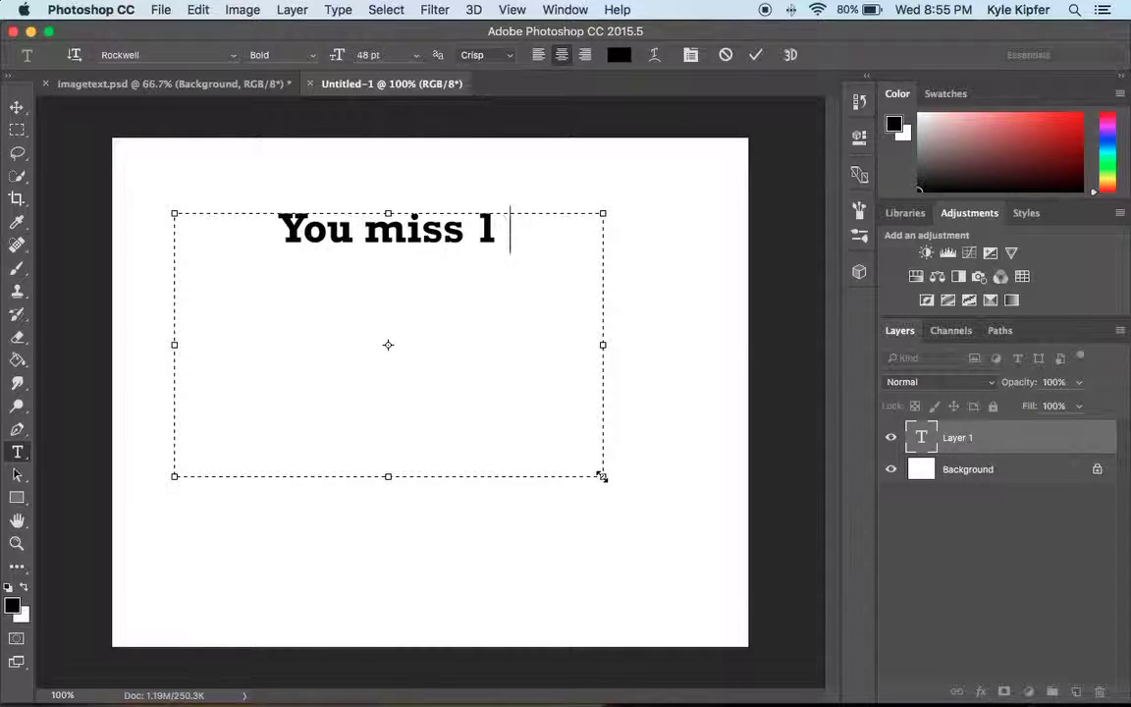
pyautogui.press('BackSpace')
pyautogui.write('00')
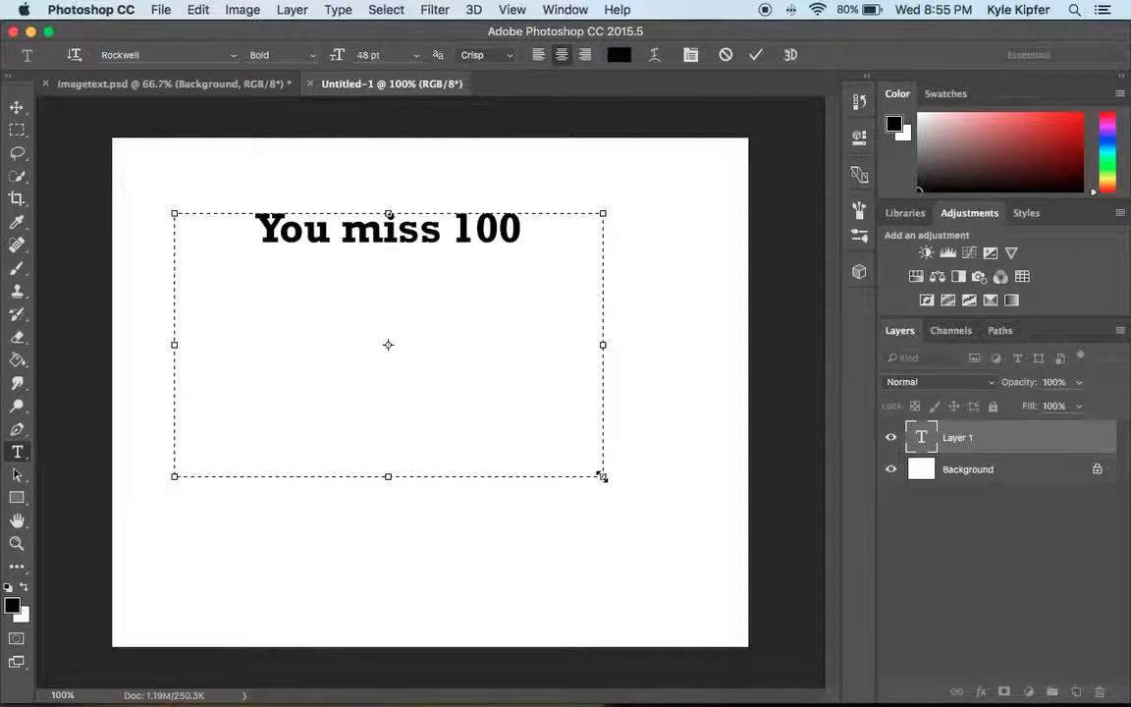
pyautogui.write('% of the shot')
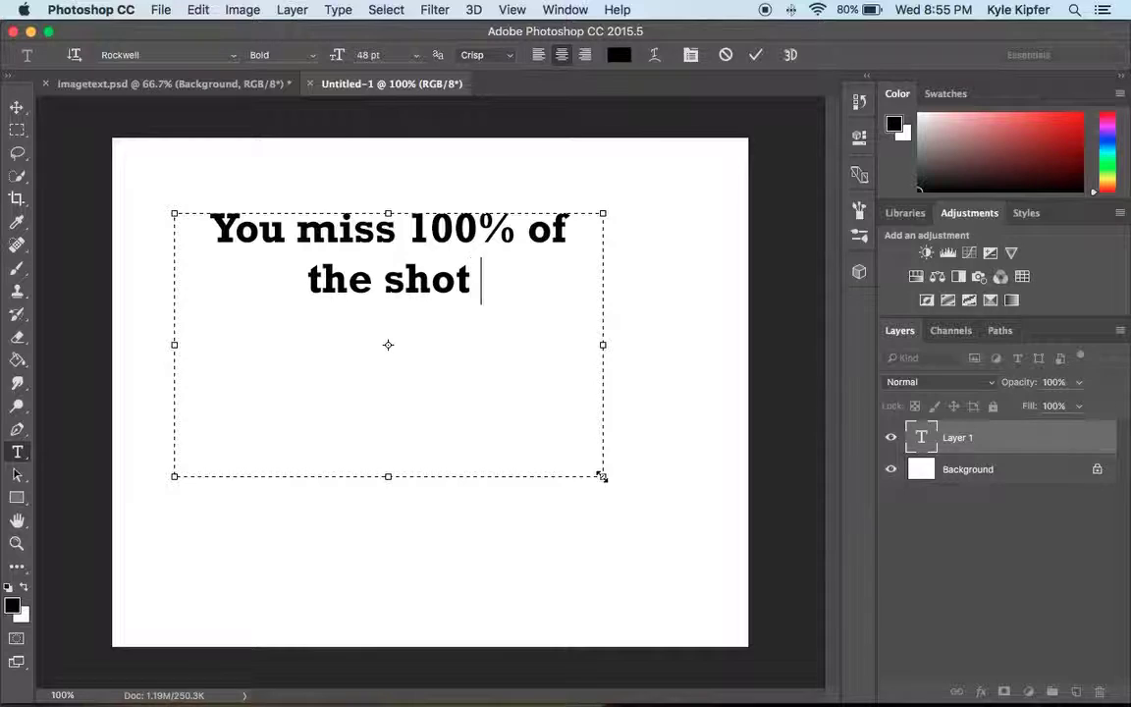
pyautogui.press('BackSpace')
pyautogui.write('s you')
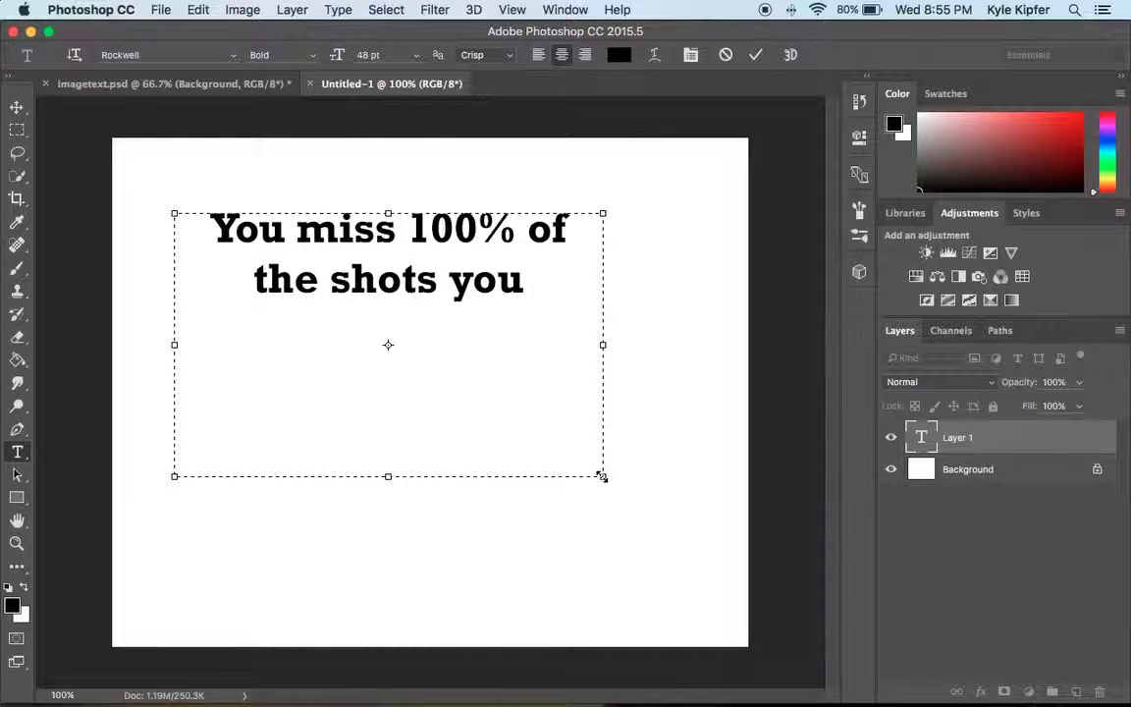
pyautogui.write(" don't t")
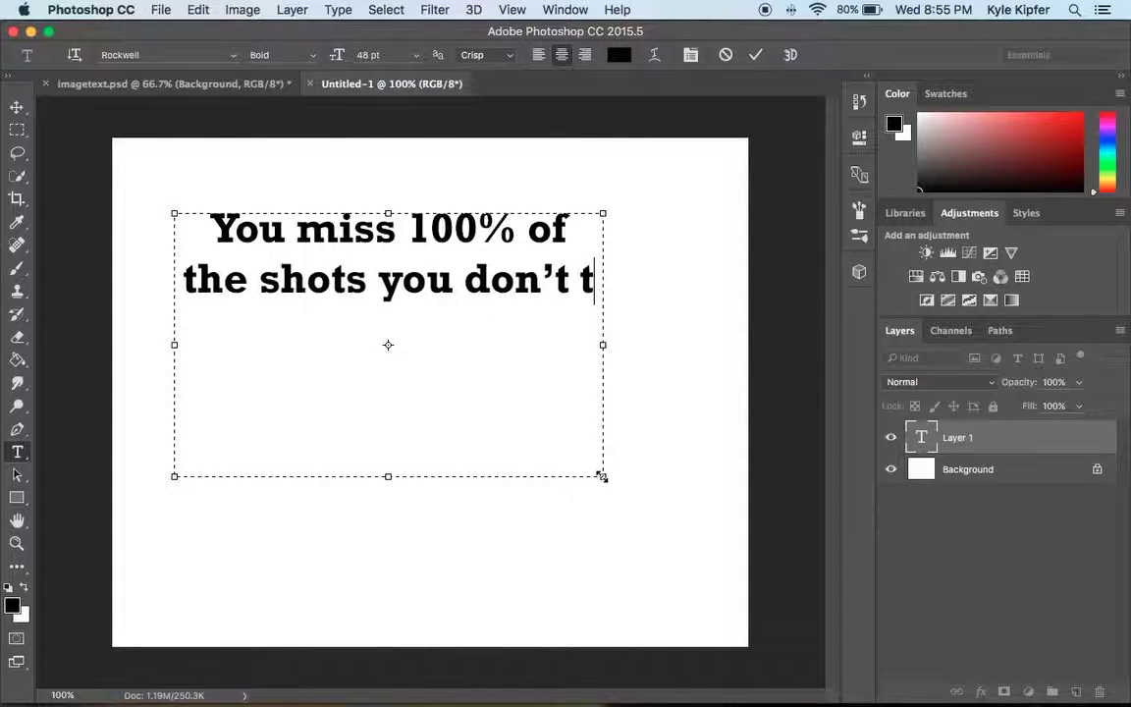
pyautogui.write('ake.')
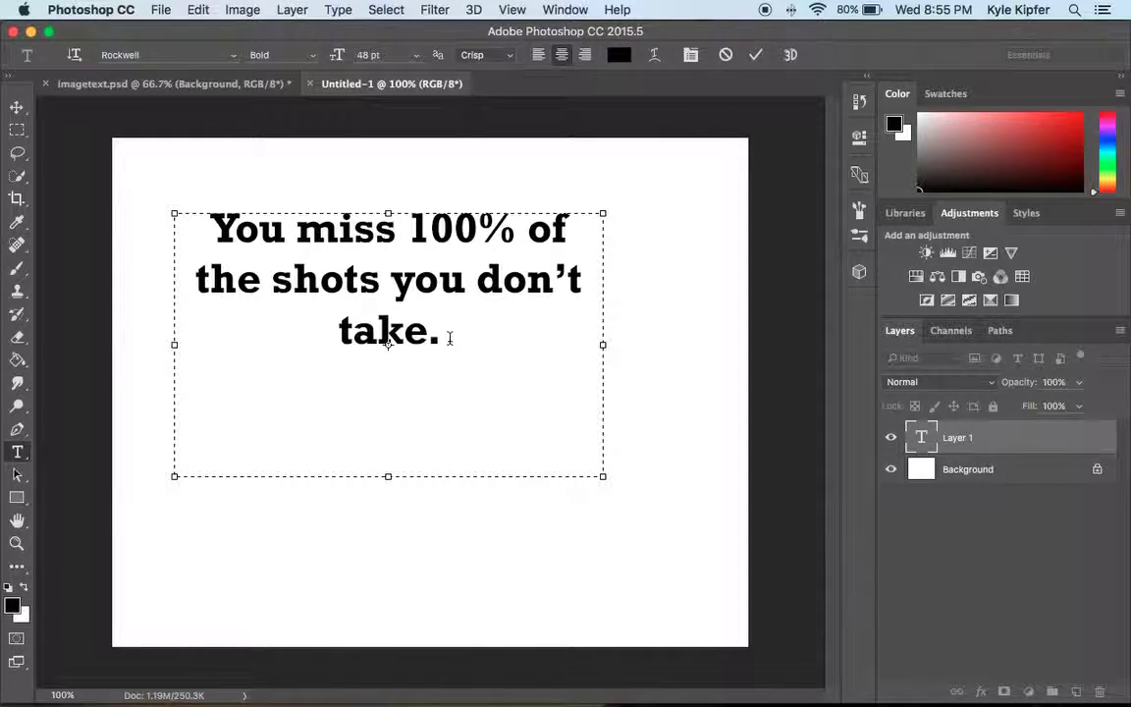
pyautogui.moveTo(447, 336); pyautogui.dragTo(172, 230)
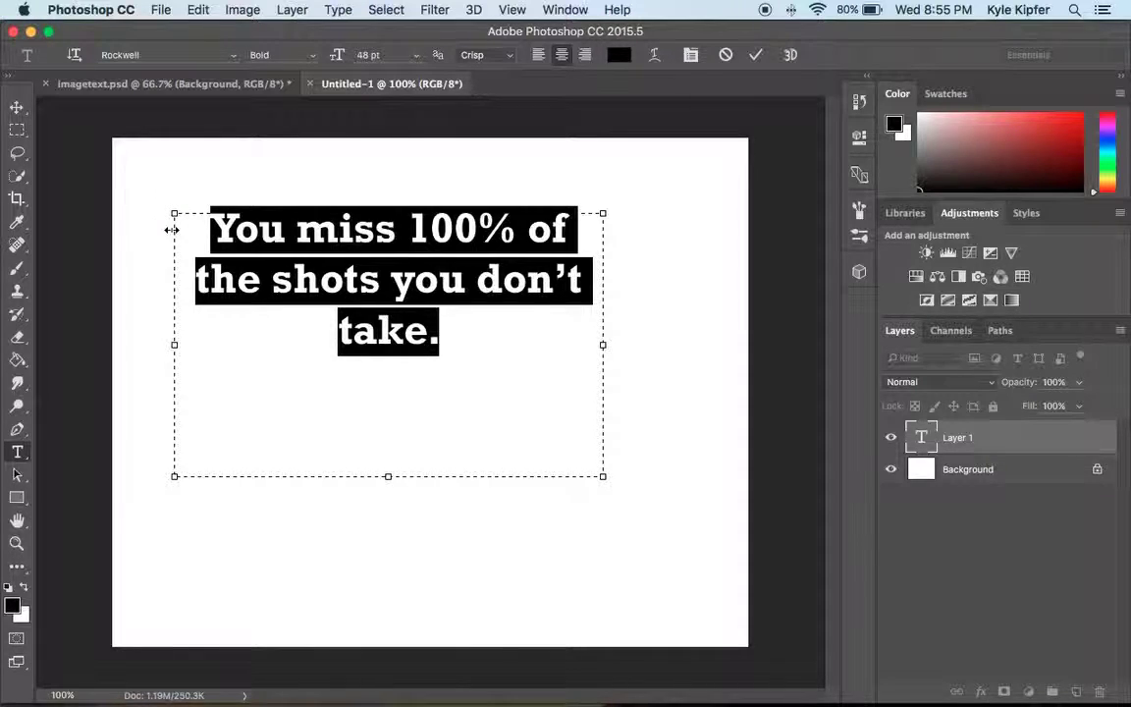
pyautogui.click(539, 55)
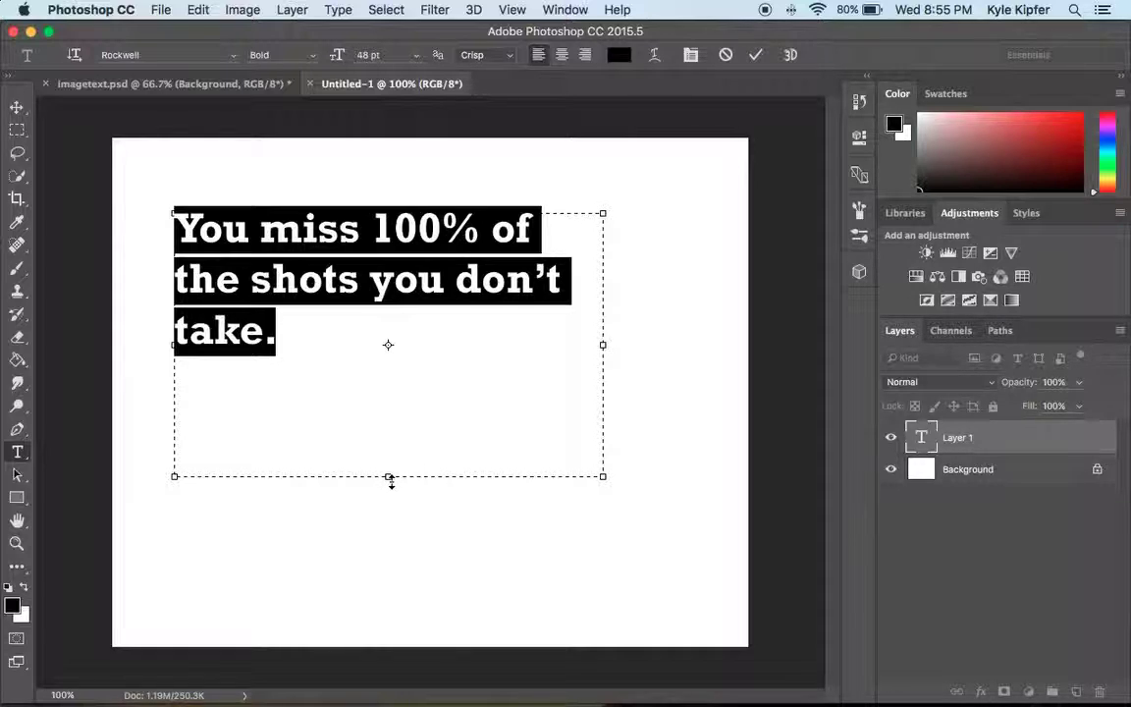
# Keep the quote's font as Rockwell Bold.
pyautogui.click(233, 56)
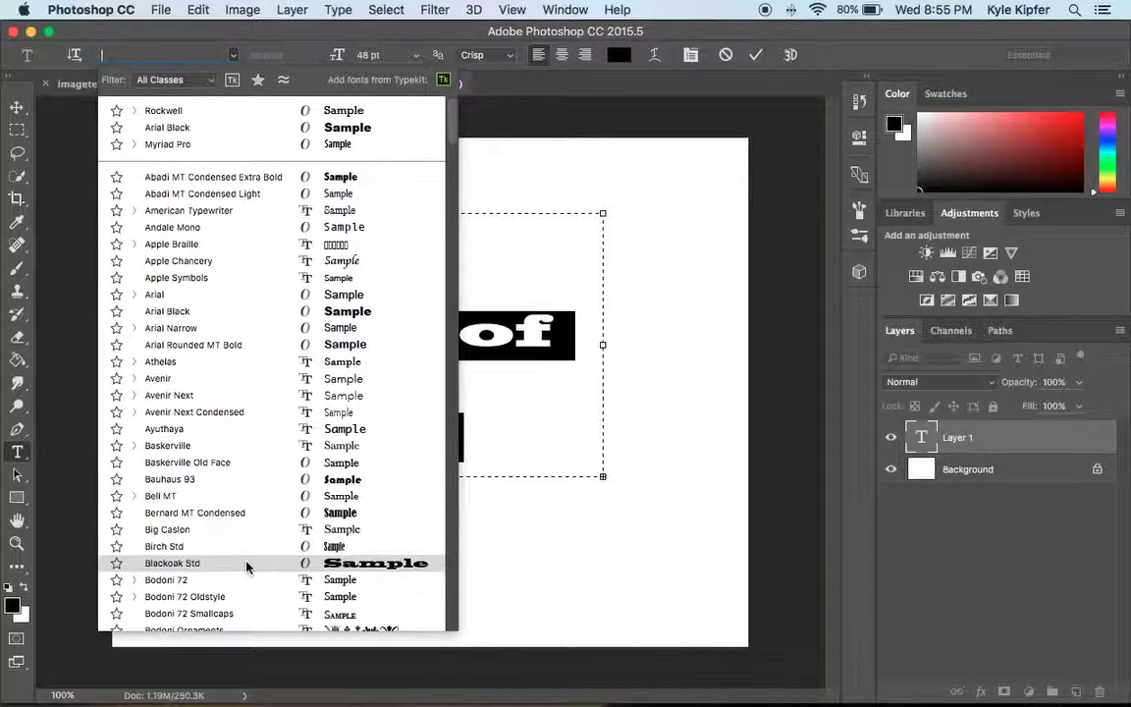
pyautogui.scroll(-5, 253, 515)
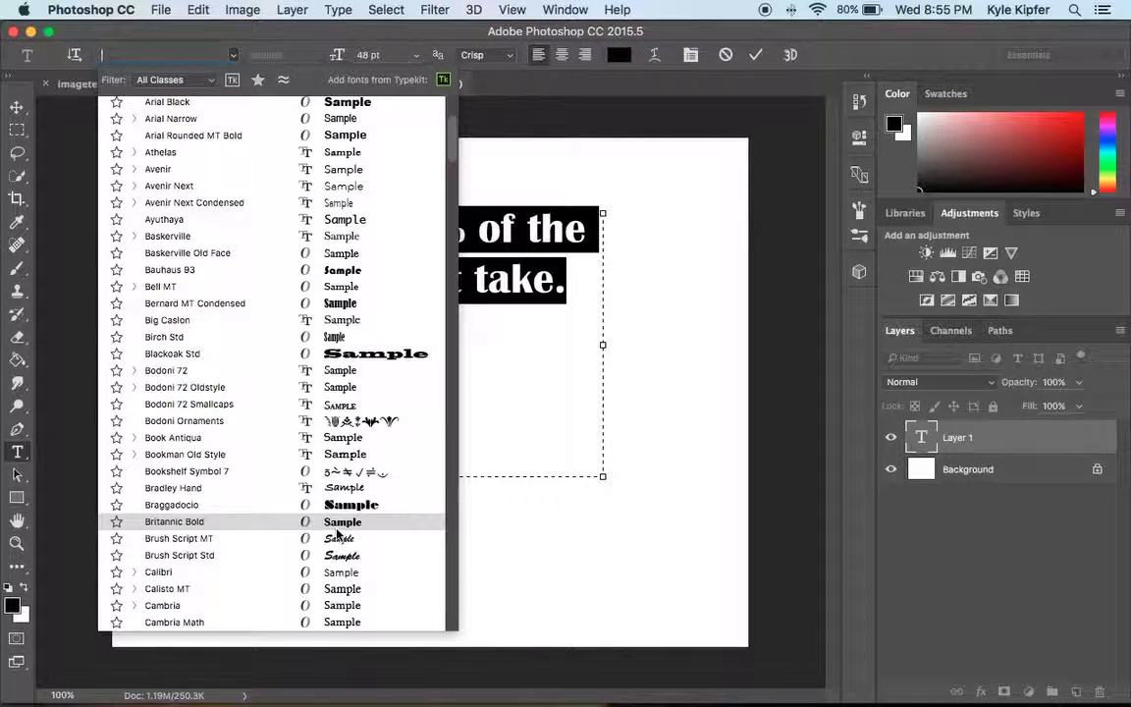
pyautogui.scroll(5, 265, 351)
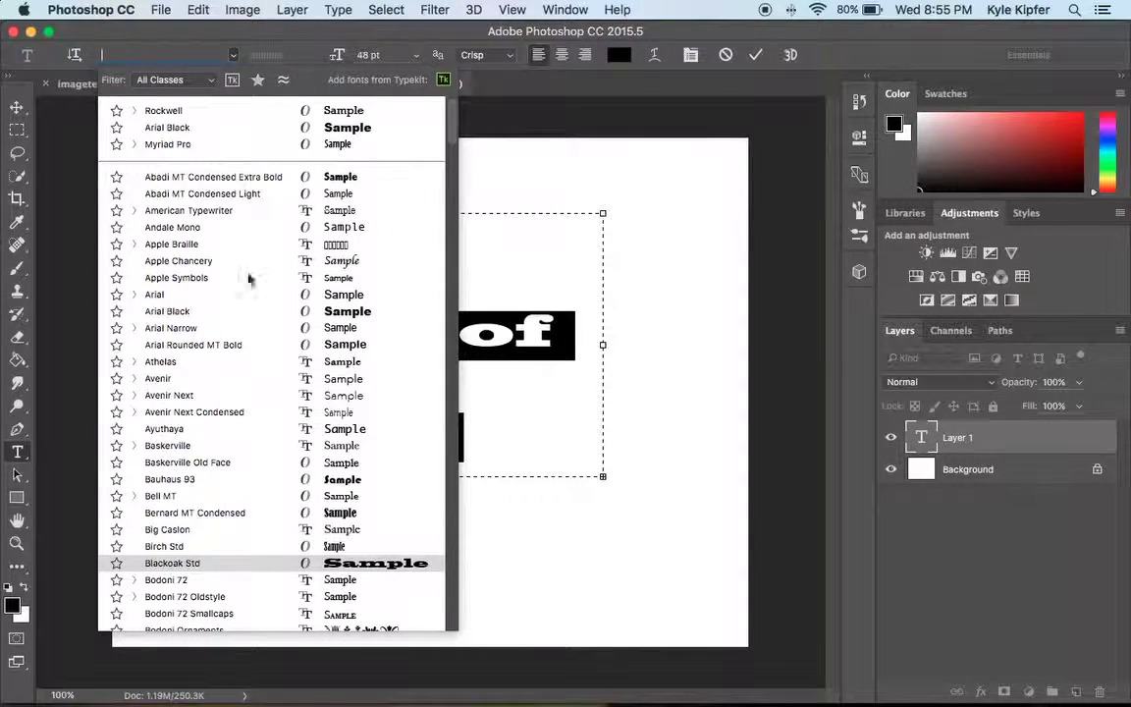
pyautogui.click(243, 108)
pyautogui.click(311, 59)
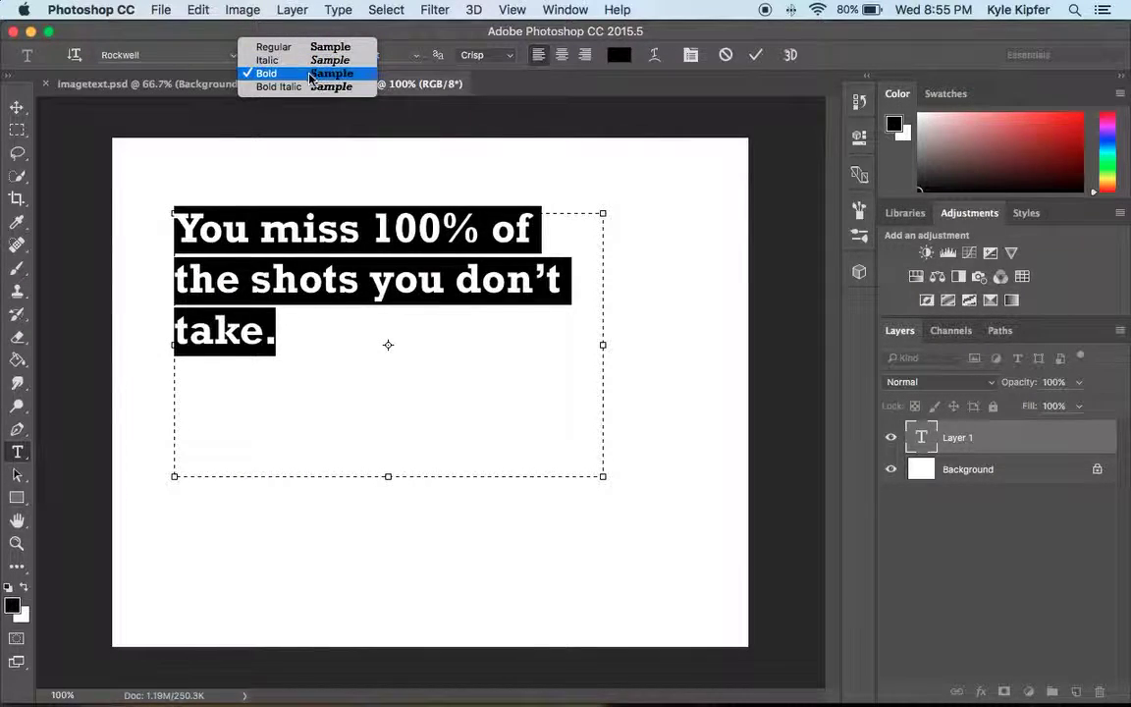
pyautogui.click(309, 74)
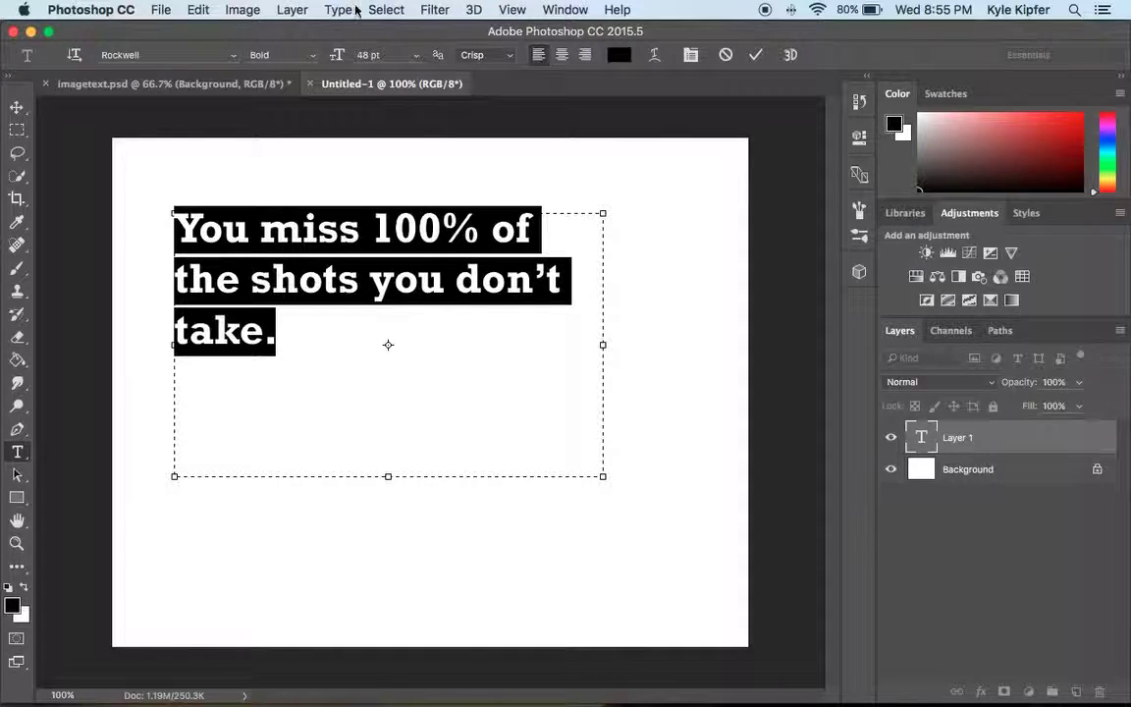
# Enlarge the quote to 60 pt and narrow the text box so it wraps onto three lines.
pyautogui.click(417, 57)
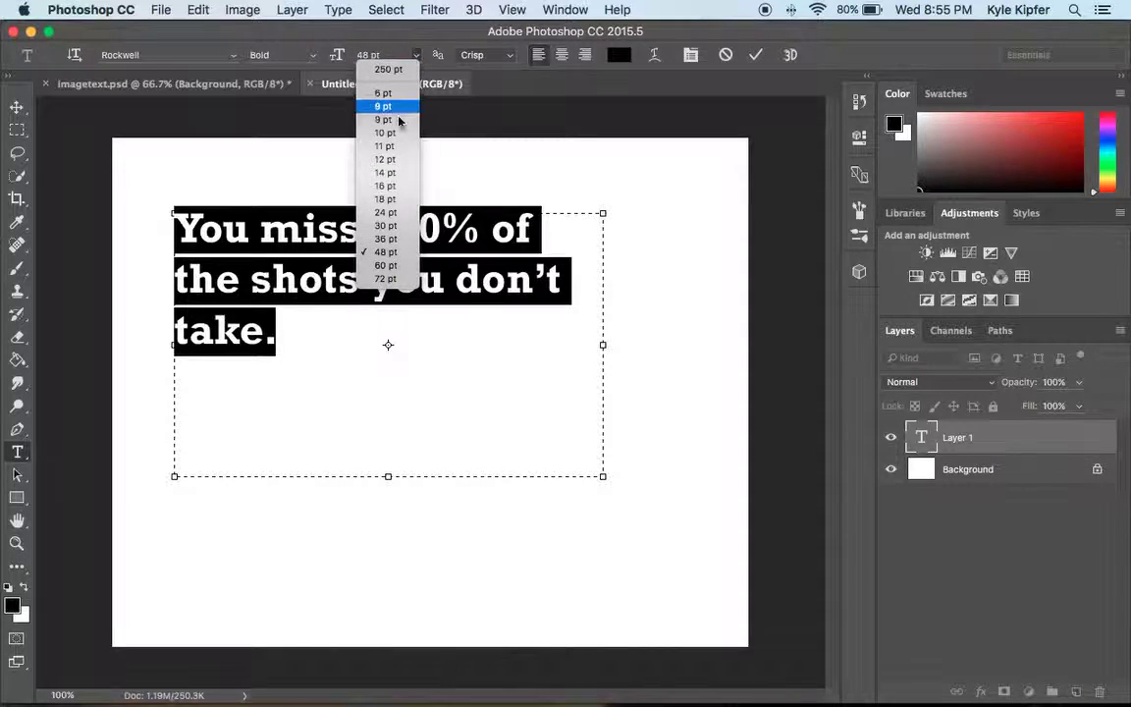
pyautogui.click(386, 265)
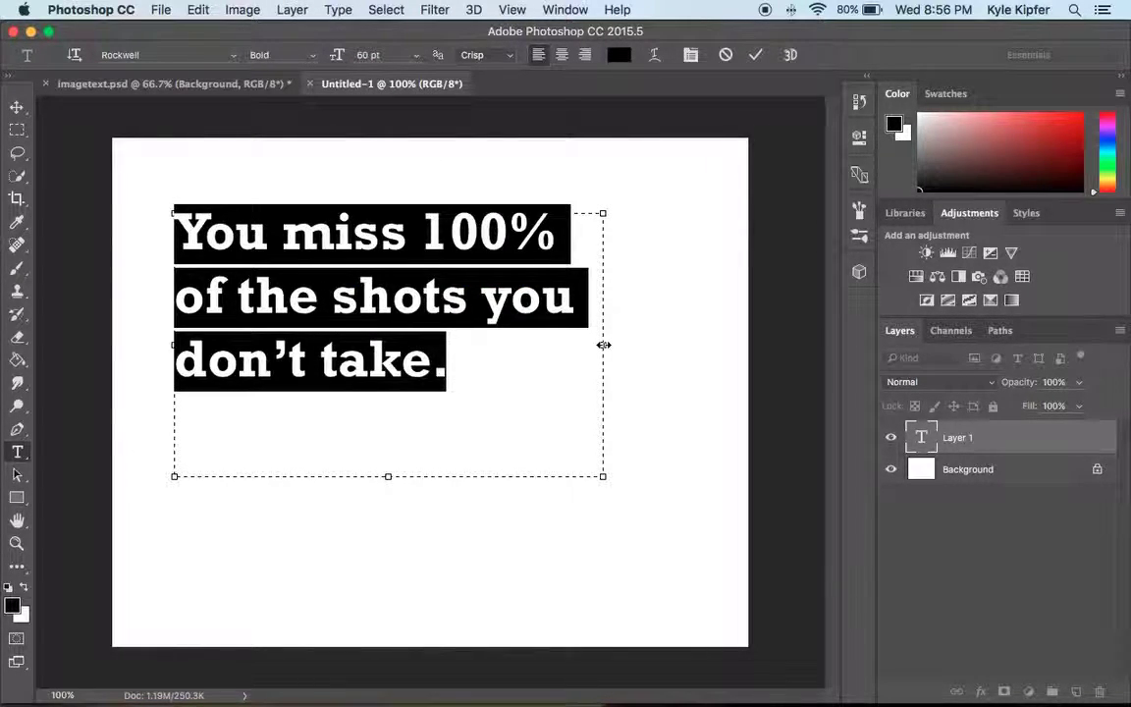
pyautogui.moveTo(603, 345); pyautogui.dragTo(561, 345)
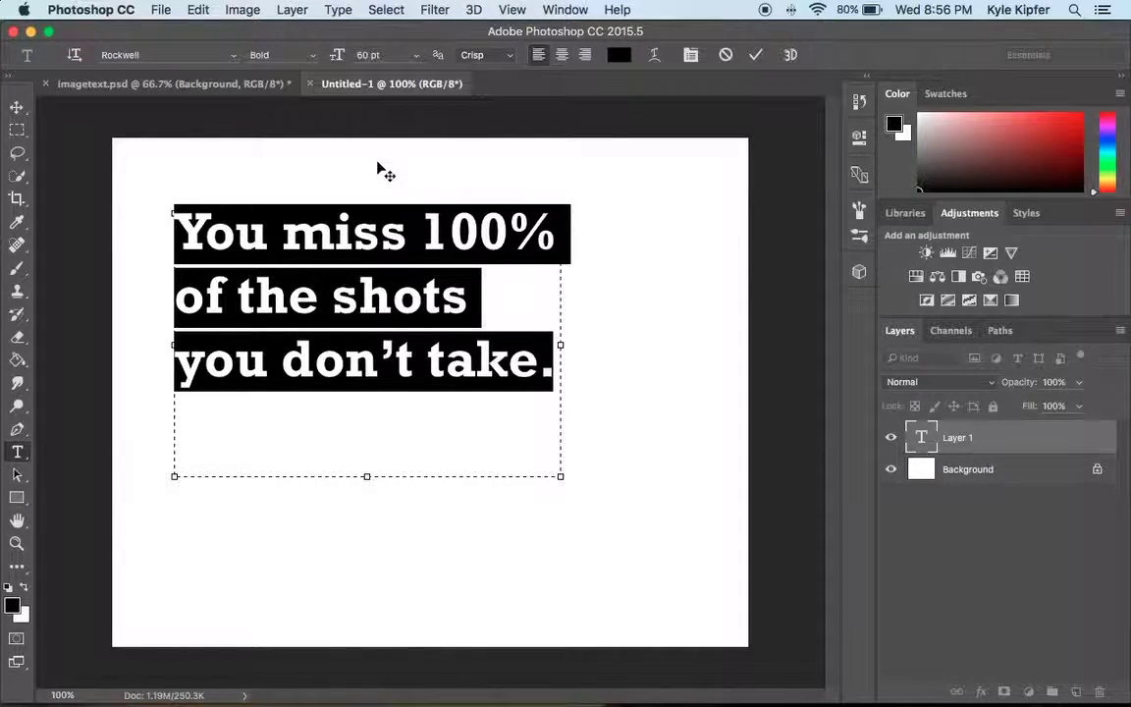
# Commit the quote, nudge it slightly up-left, and bring Google Chrome to the front.
pyautogui.click(16, 106)
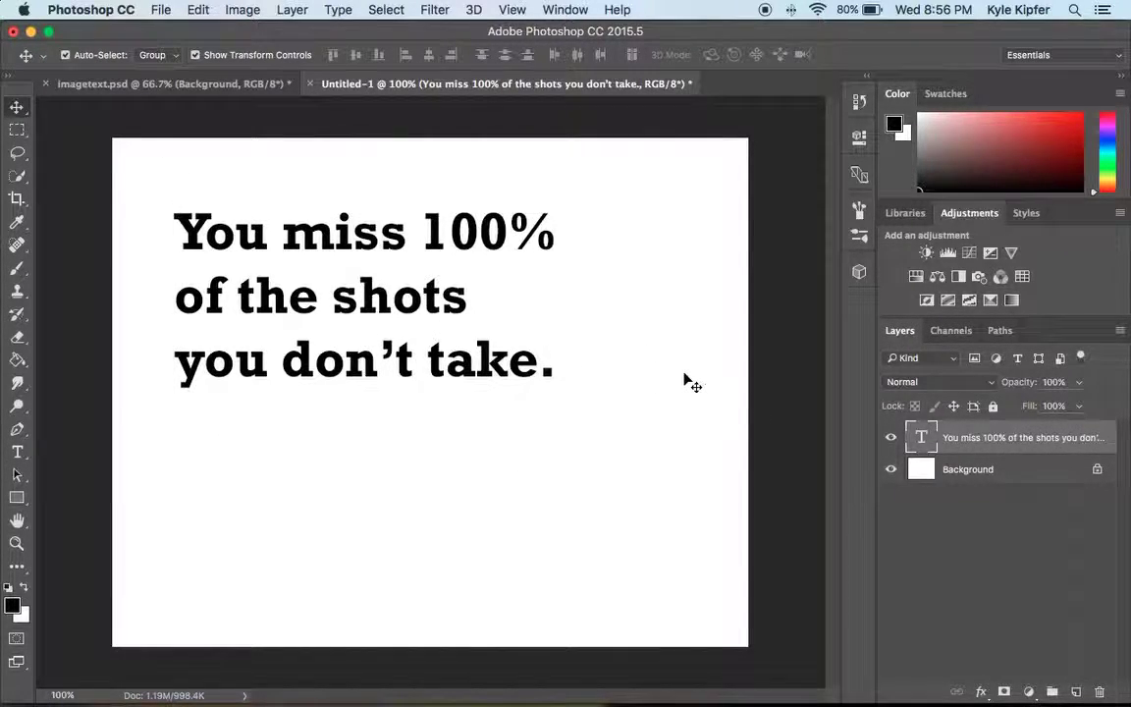
pyautogui.moveTo(457, 306)
pyautogui.mouseDown()
pyautogui.moveTo(439, 313)
pyautogui.moveTo(447, 309)
pyautogui.mouseUp()
pyautogui.click(660, 363)
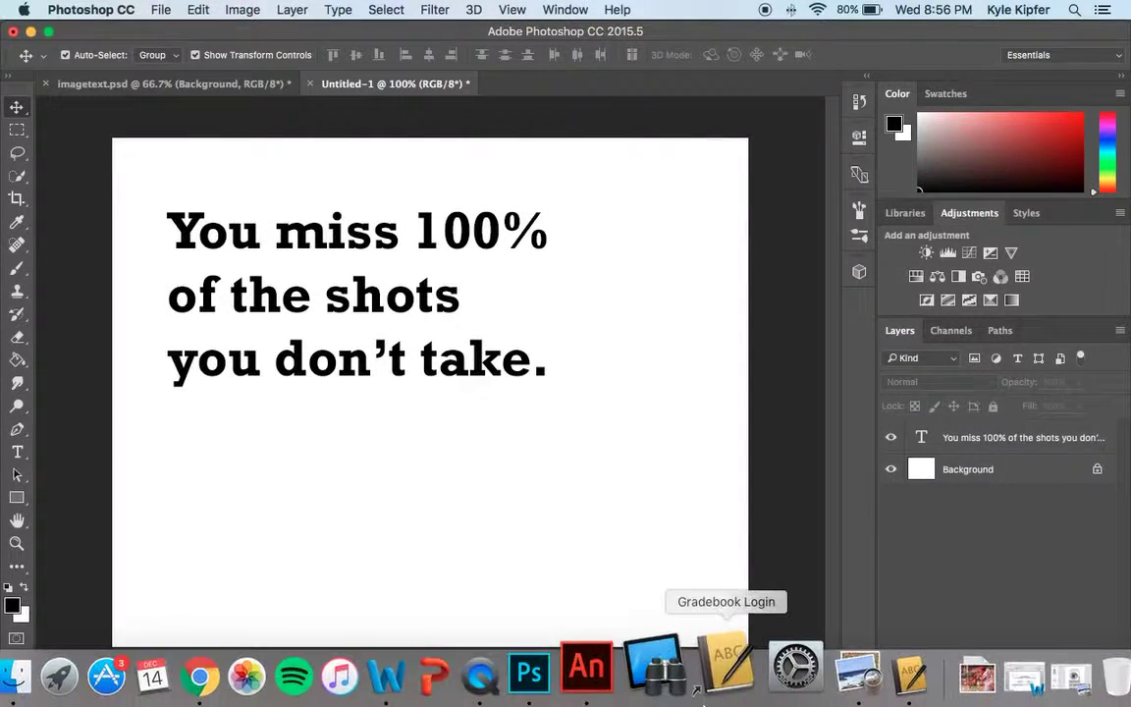
pyautogui.click(224, 670)
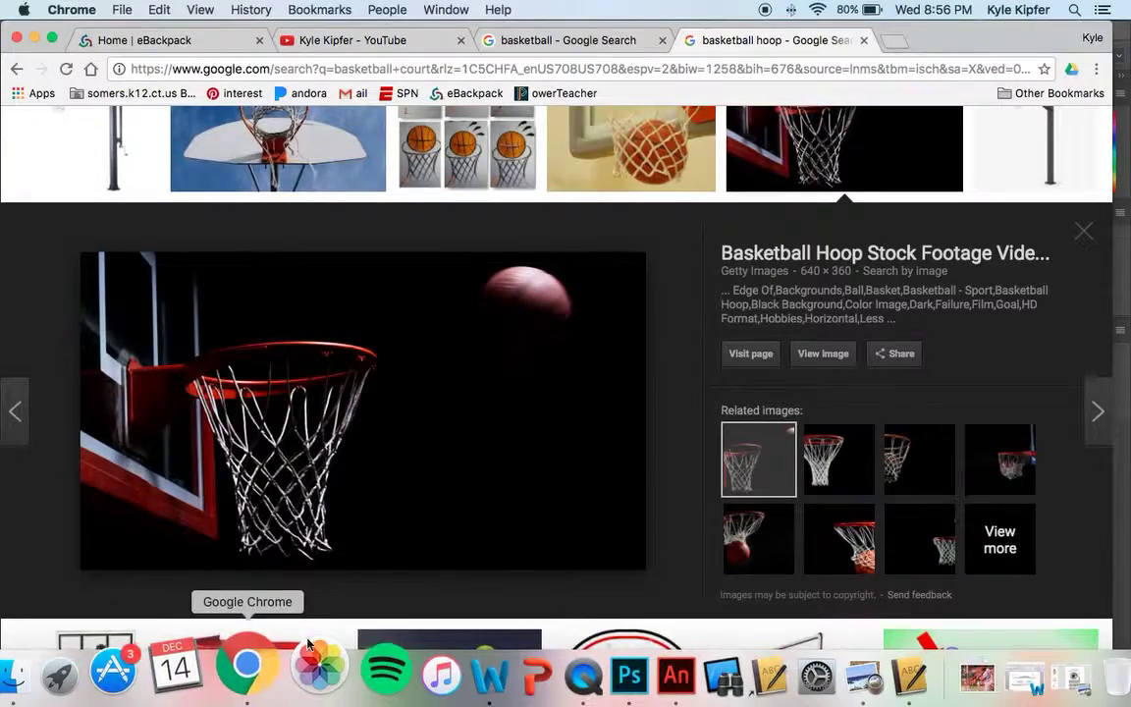
# Find the shaded basketball photo in the Google Images results and copy the image.
pyautogui.click(589, 40)
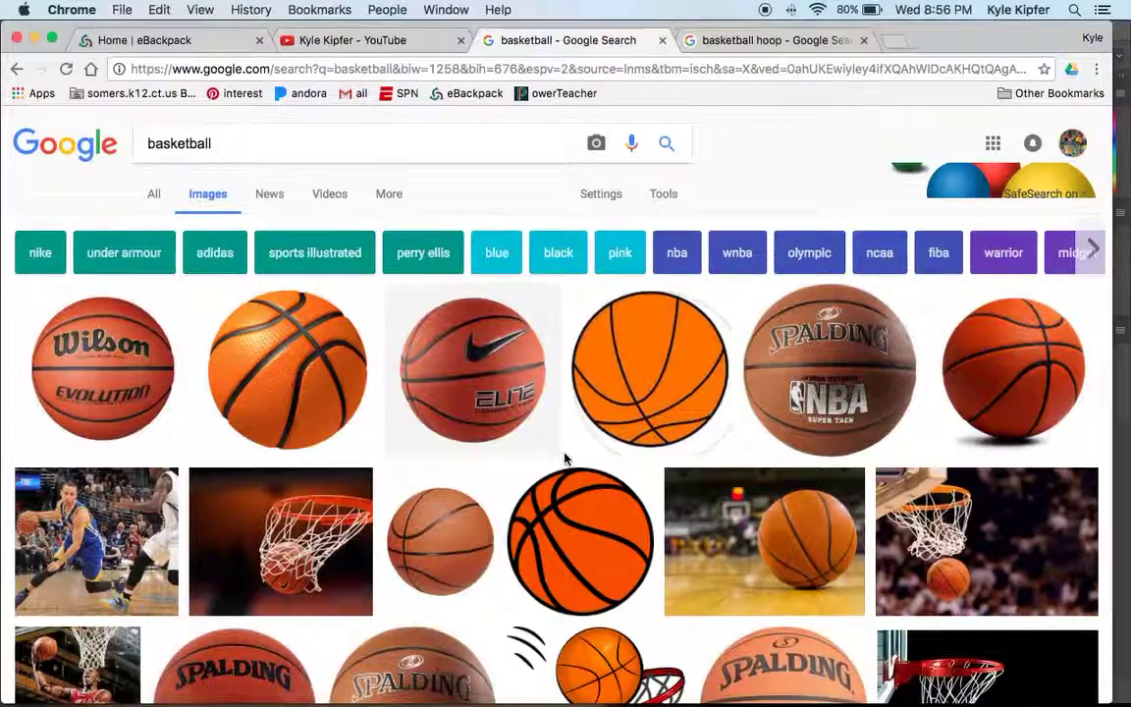
pyautogui.scroll(-5, 530, 394)
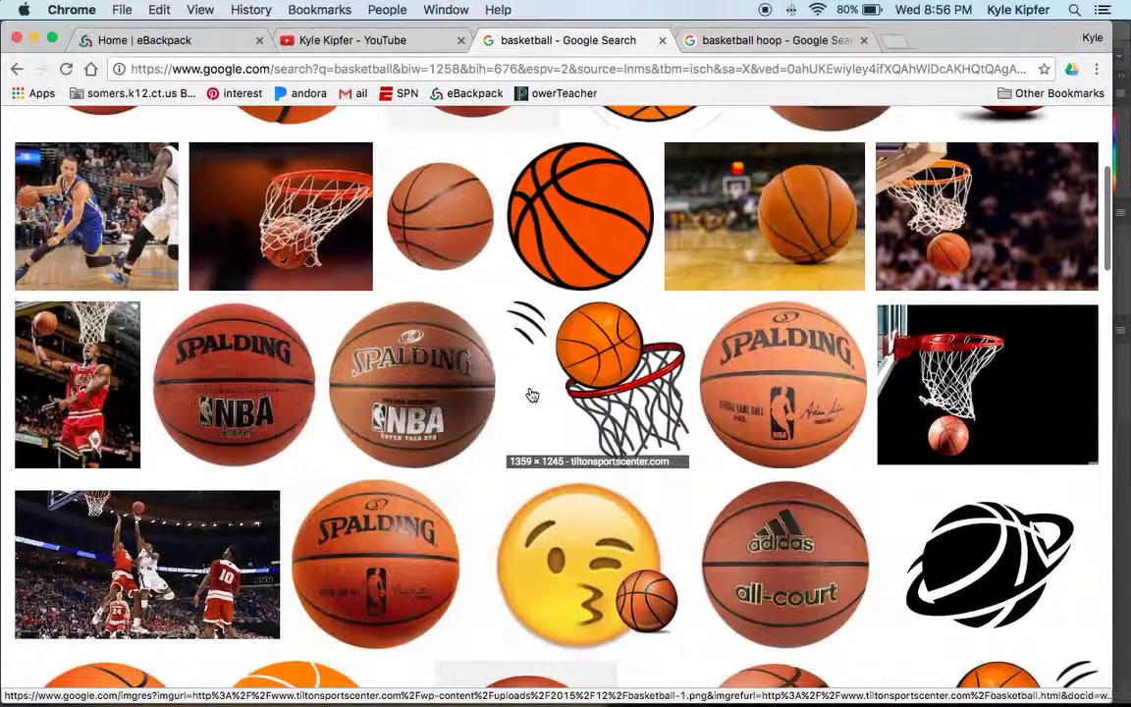
pyautogui.scroll(-2, 531, 395)
pyautogui.scroll(-4, 530, 395)
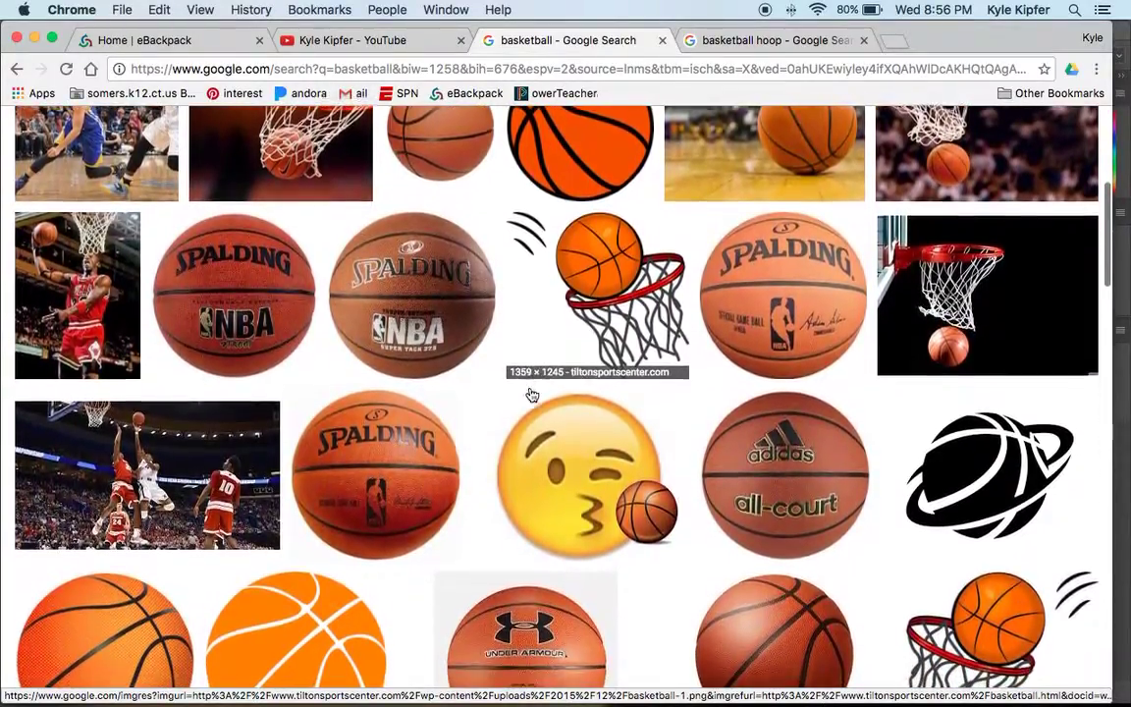
pyautogui.scroll(-1, 530, 395)
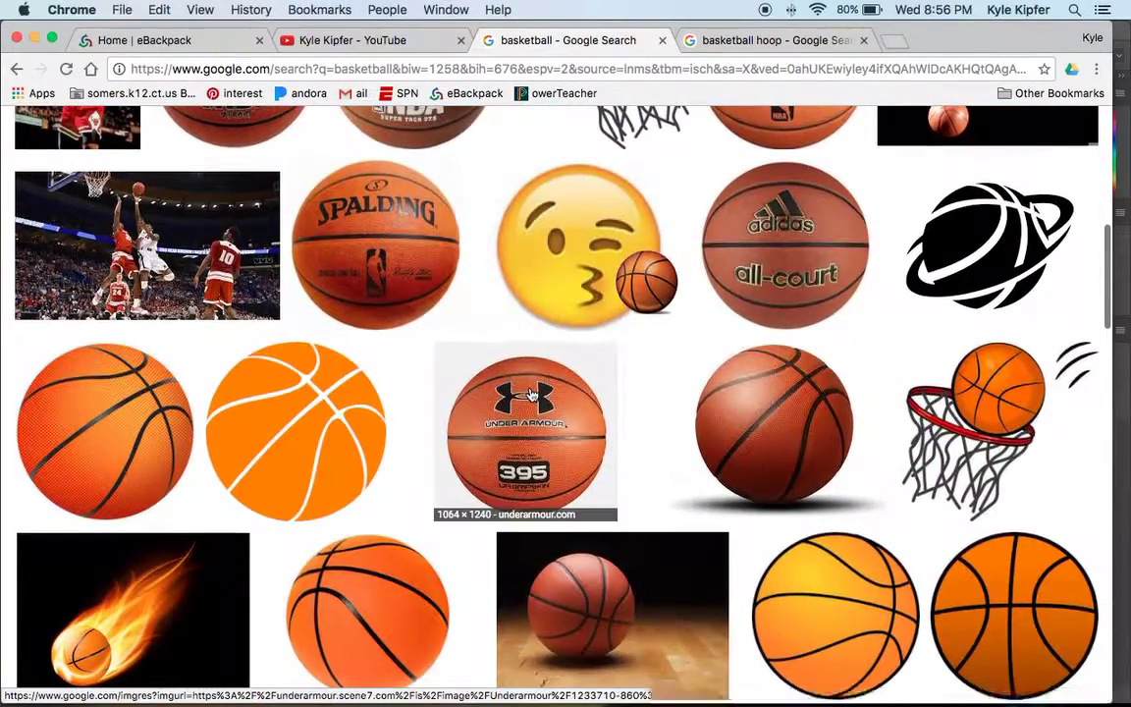
pyautogui.scroll(-2, 530, 395)
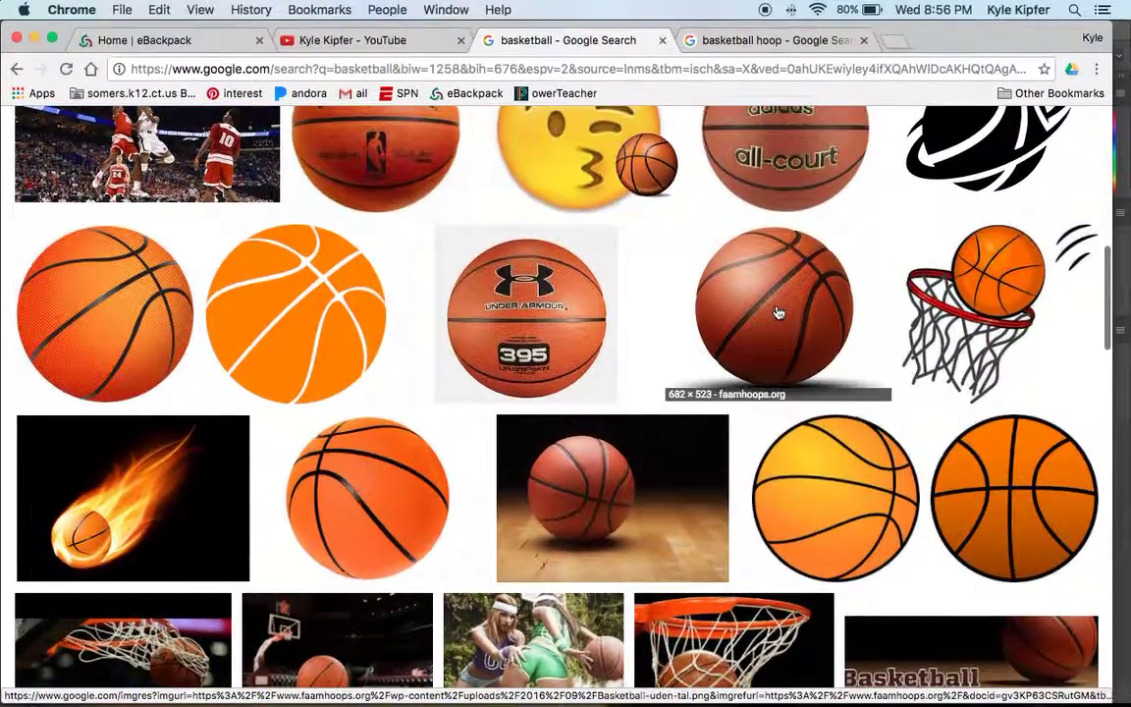
pyautogui.press('super+r')
pyautogui.click(777, 312)
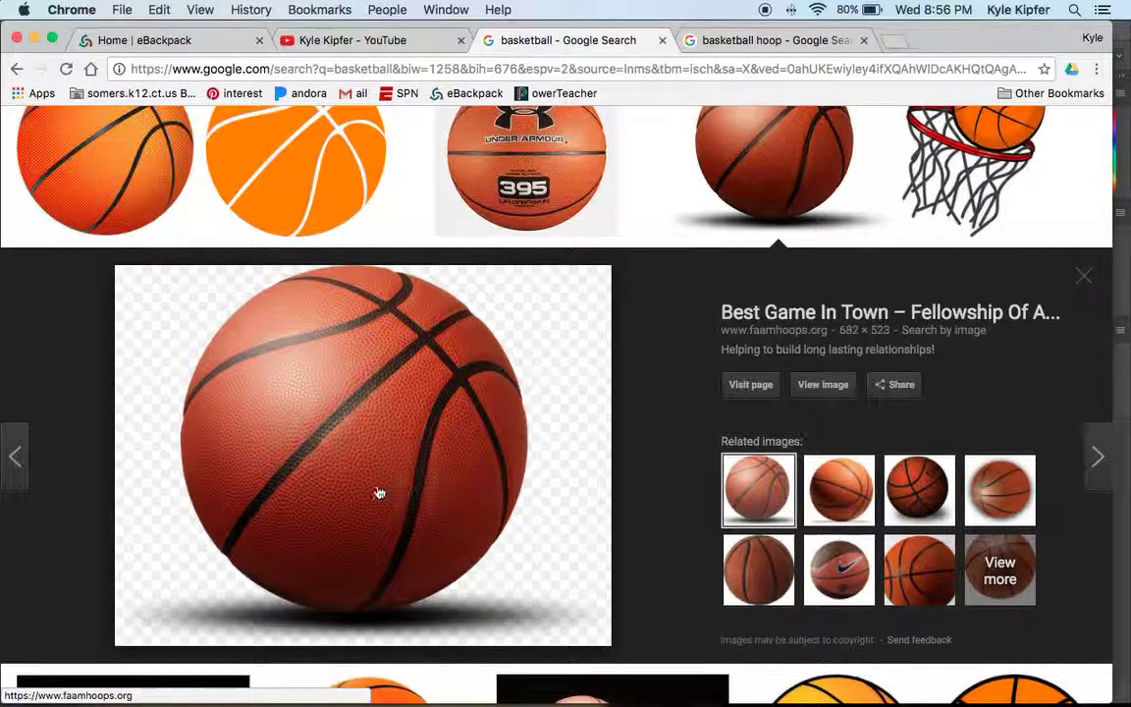
pyautogui.rightClick(307, 417)
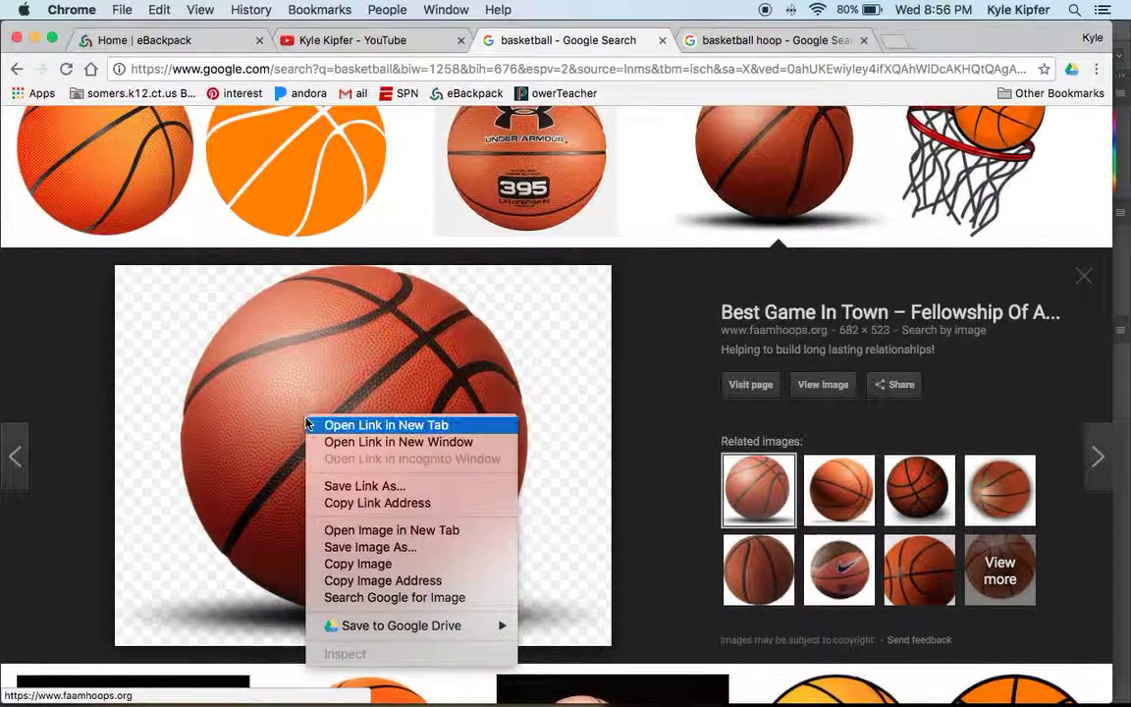
pyautogui.click(436, 565)
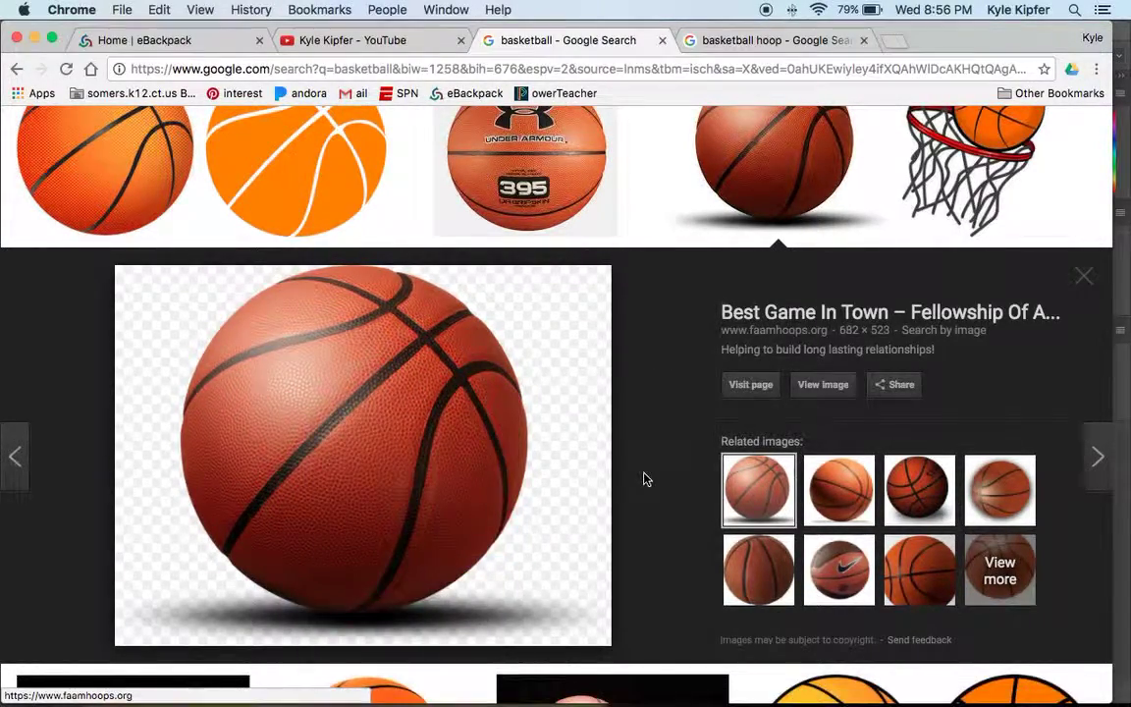
# Paste the basketball photo into Untitled-1 as a new layer.
pyautogui.moveTo(617, 687)
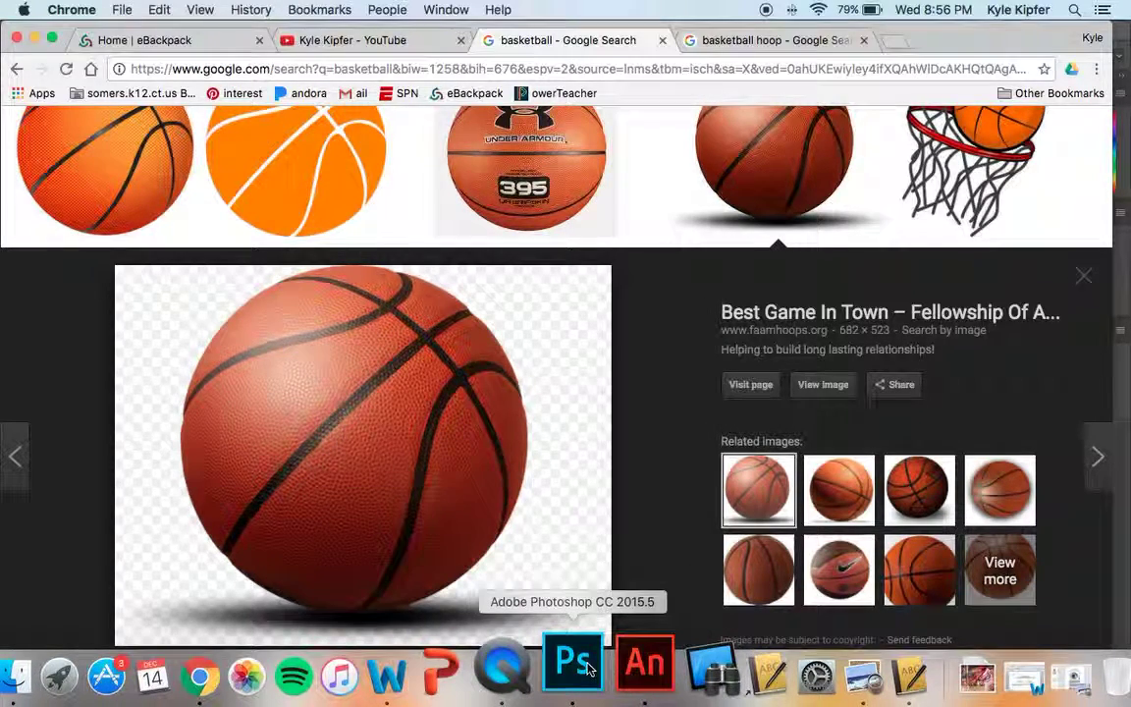
pyautogui.click(587, 669)
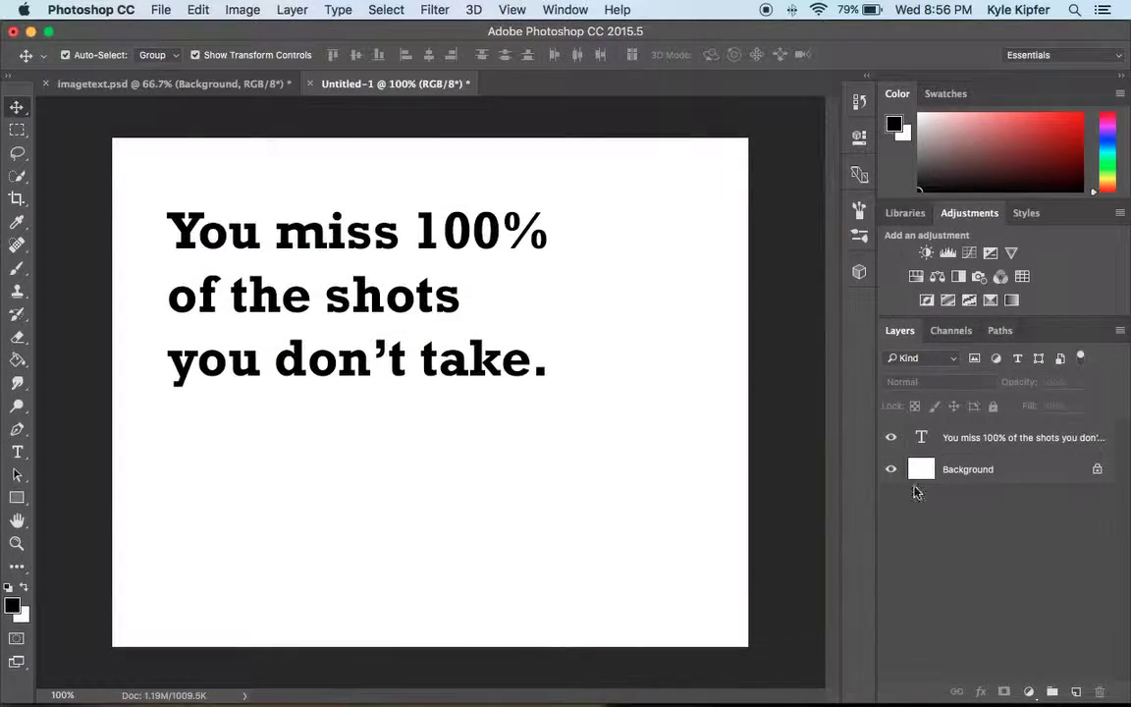
pyautogui.click(199, 9)
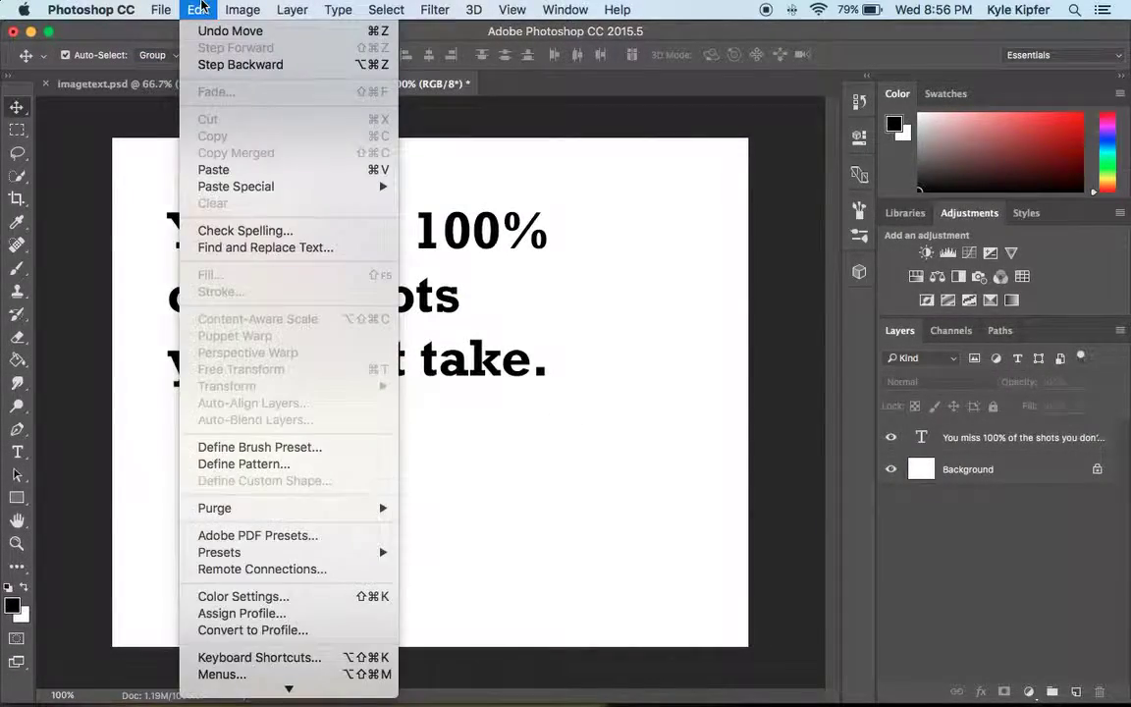
pyautogui.click(233, 171)
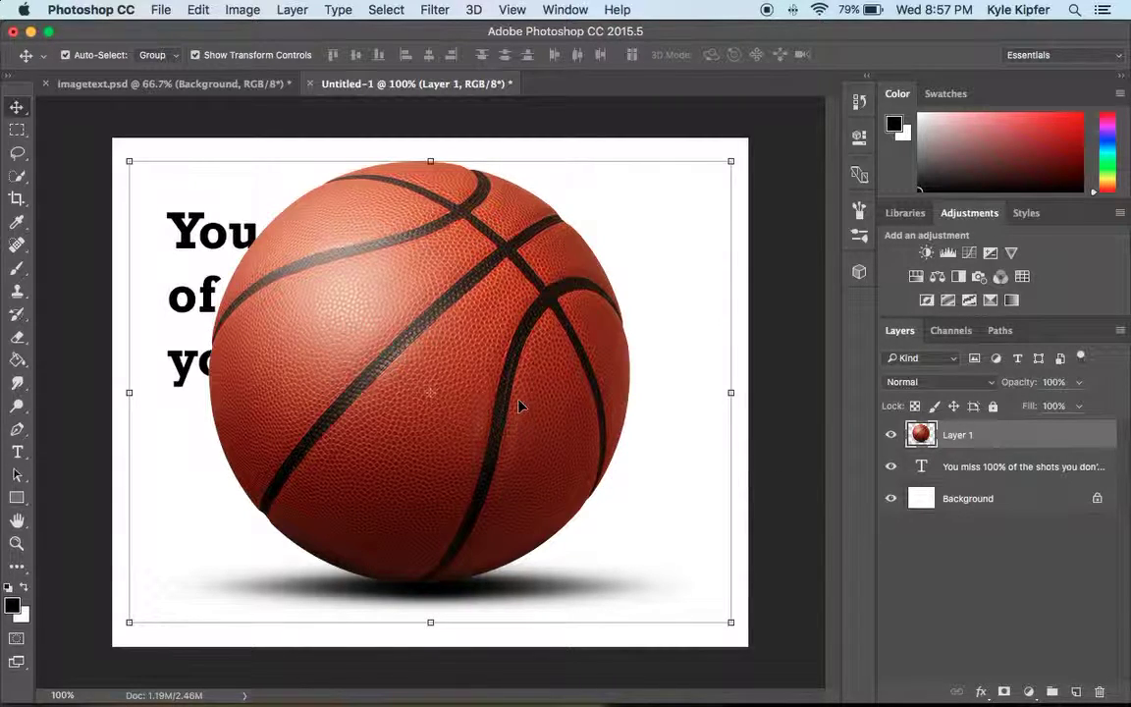
# Position the basketball over the quote and enlarge it to about 107%.
pyautogui.moveTo(520, 406); pyautogui.dragTo(422, 339)
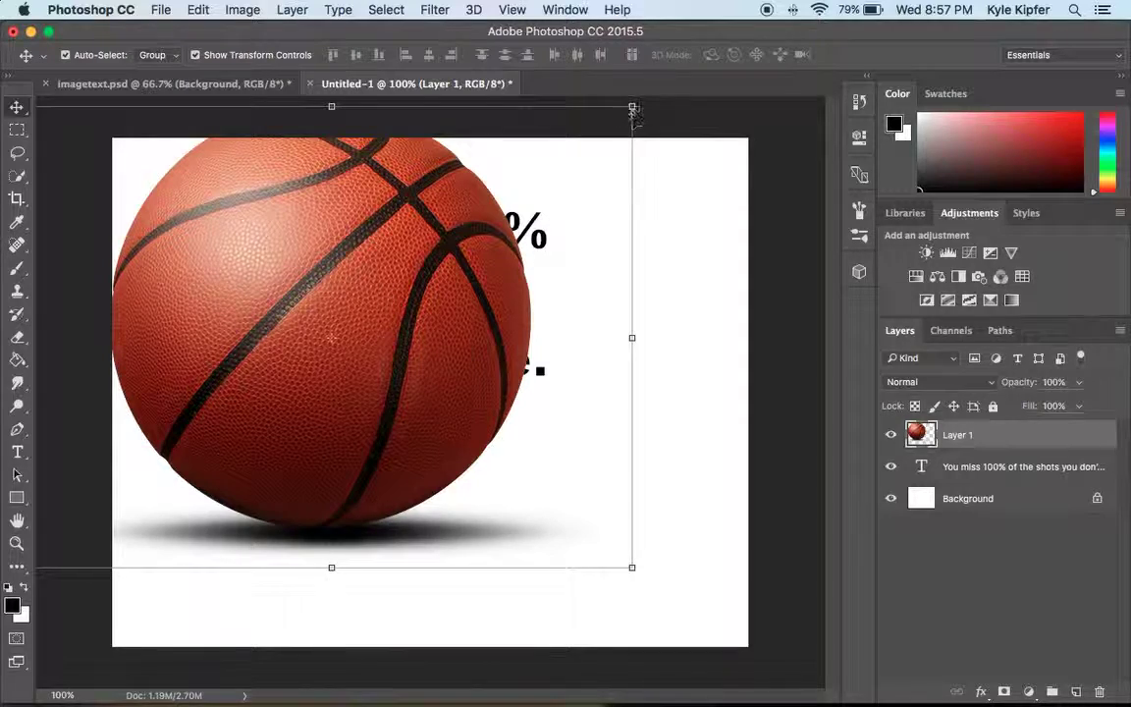
pyautogui.moveTo(633, 108); pyautogui.dragTo(684, 88)
pyautogui.moveTo(401, 307); pyautogui.dragTo(412, 331)
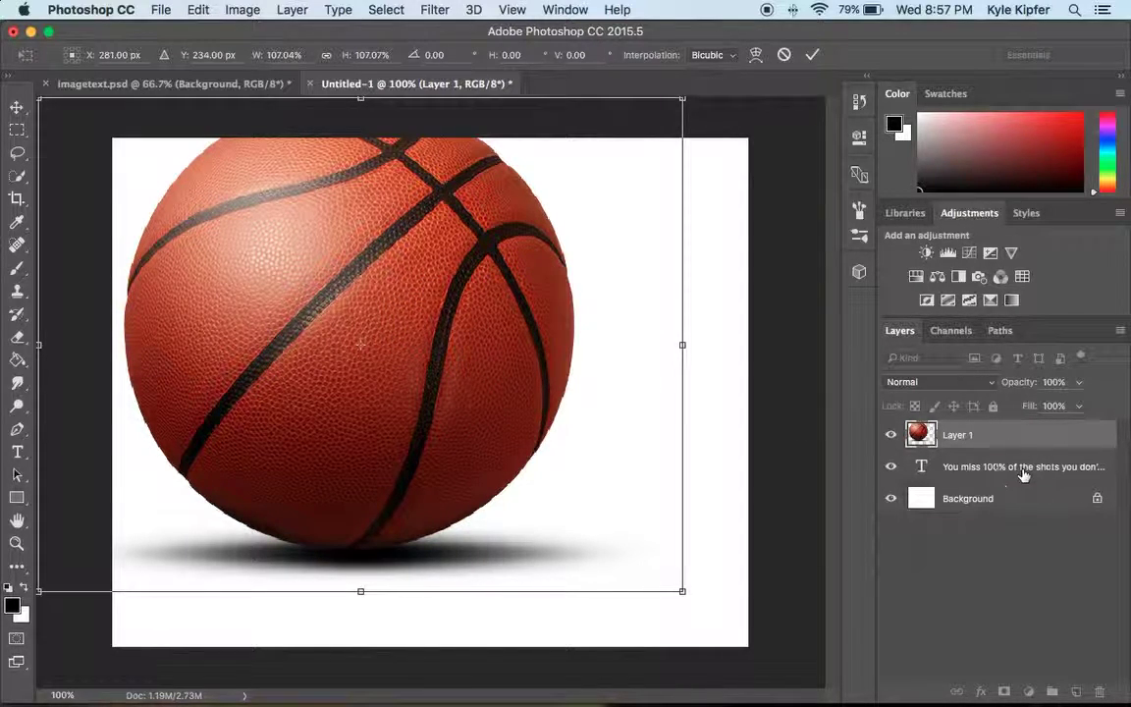
pyautogui.press('Return')
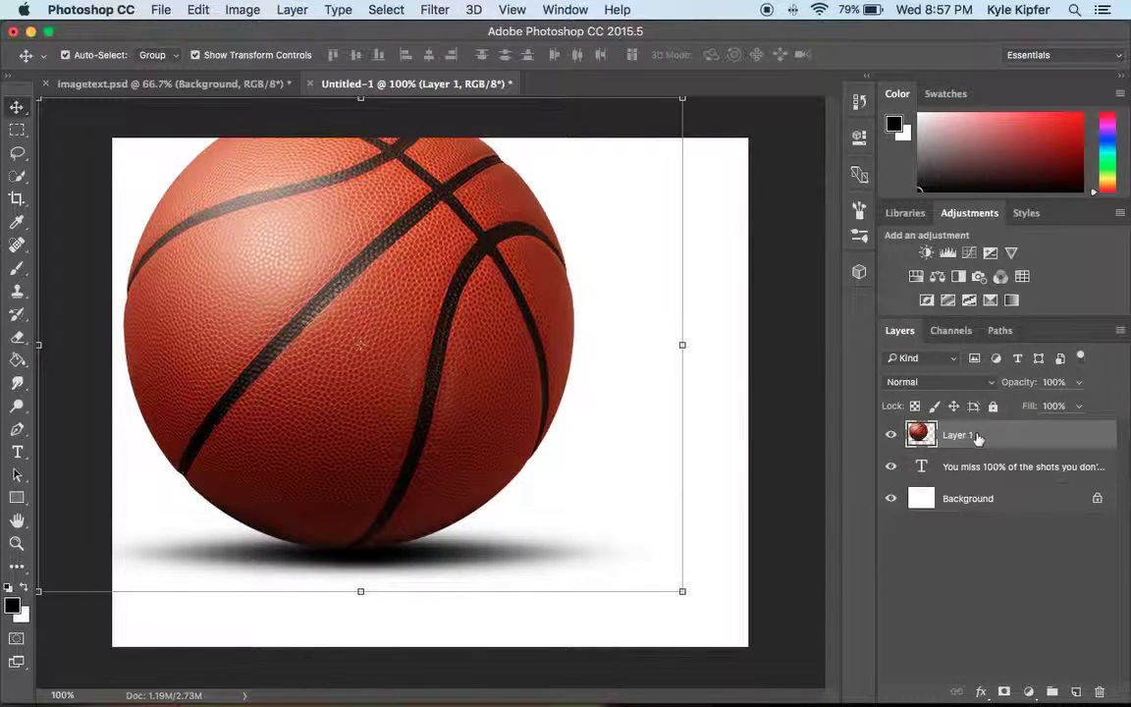
# Make the basketball layer a clipping mask on the quote text layer.
pyautogui.rightClick(977, 442)
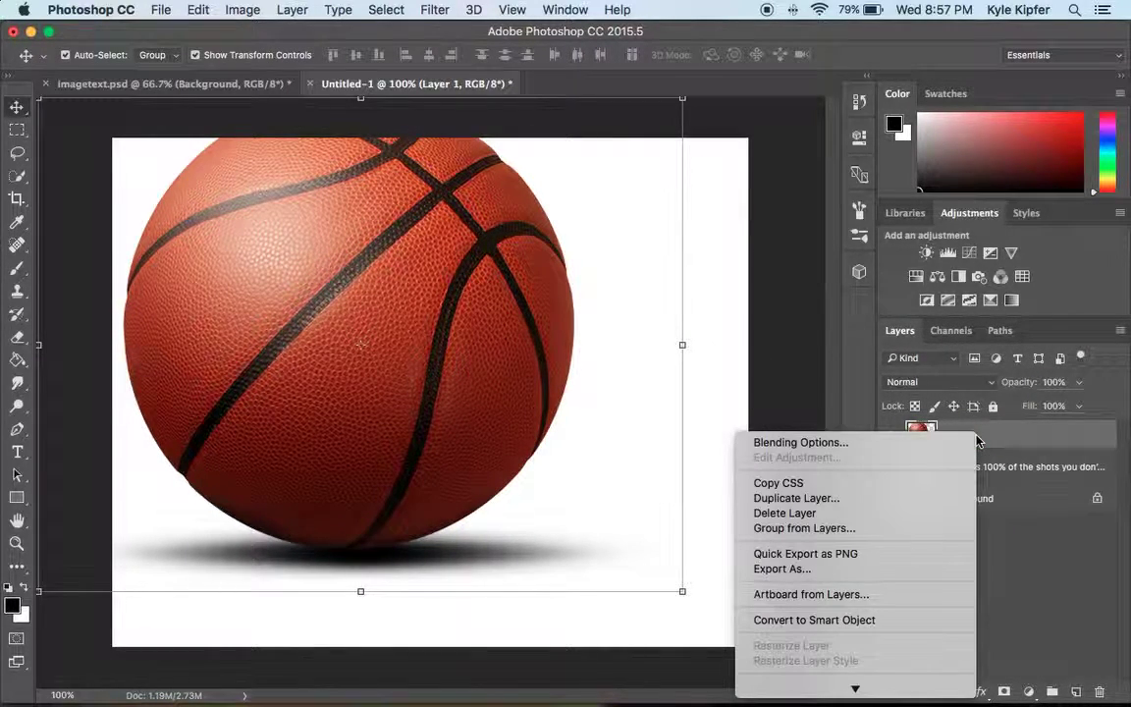
pyautogui.moveTo(855, 687)
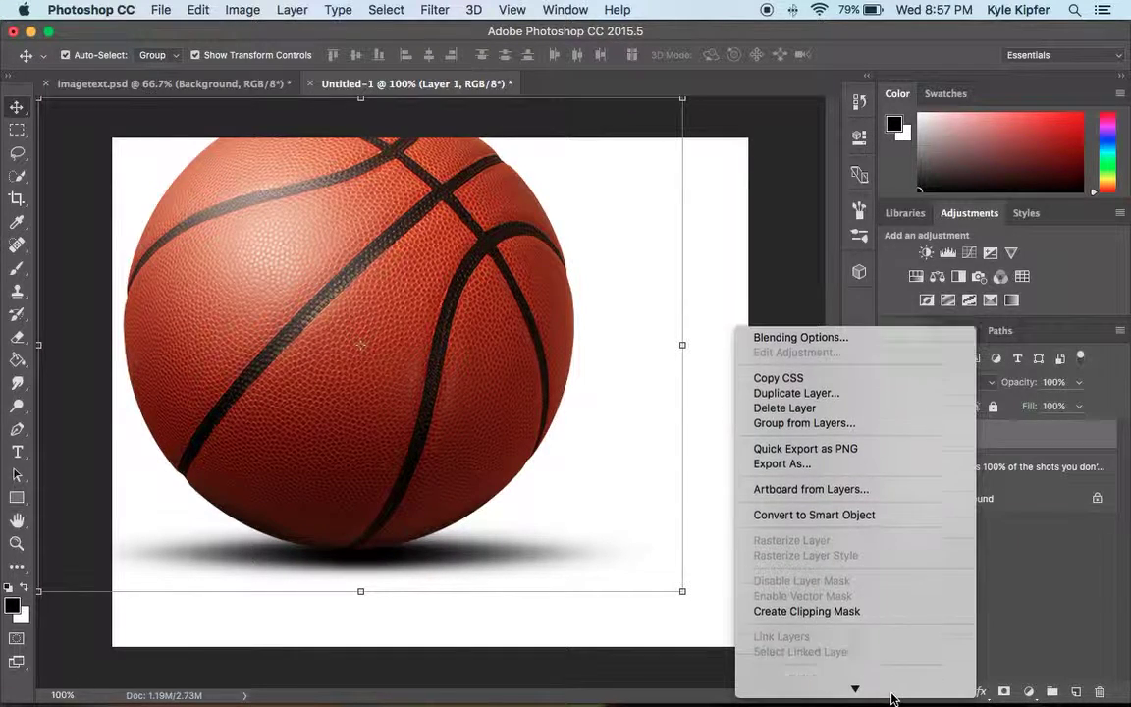
pyautogui.click(807, 536)
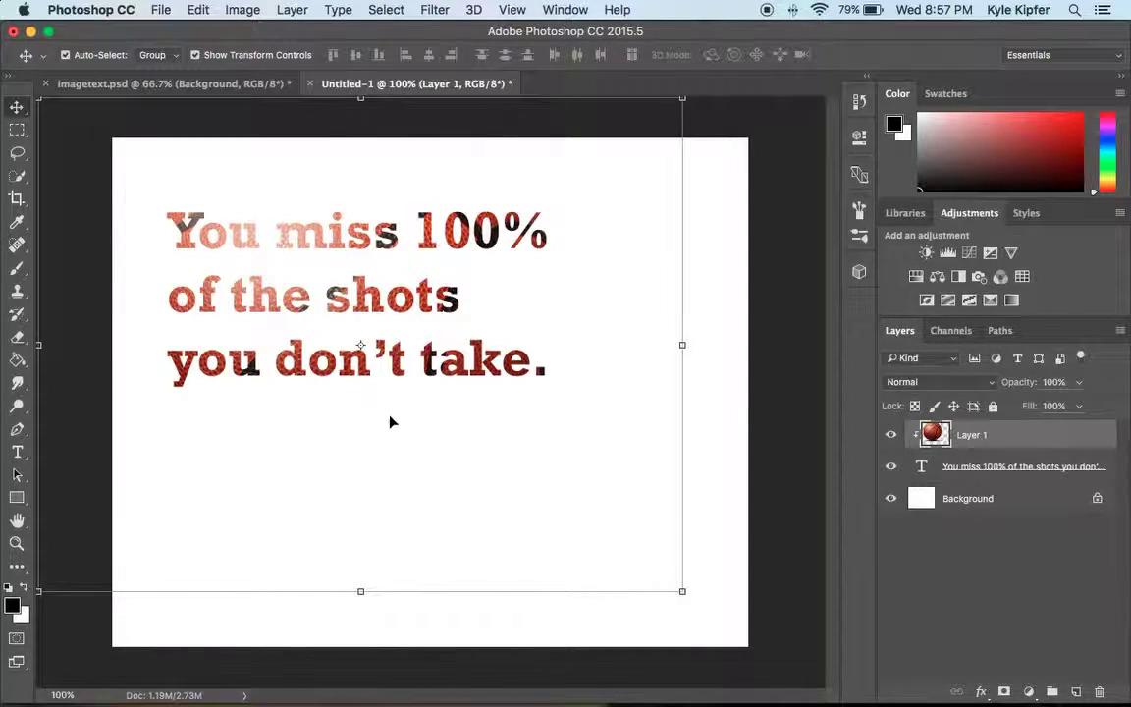
pyautogui.click(733, 396)
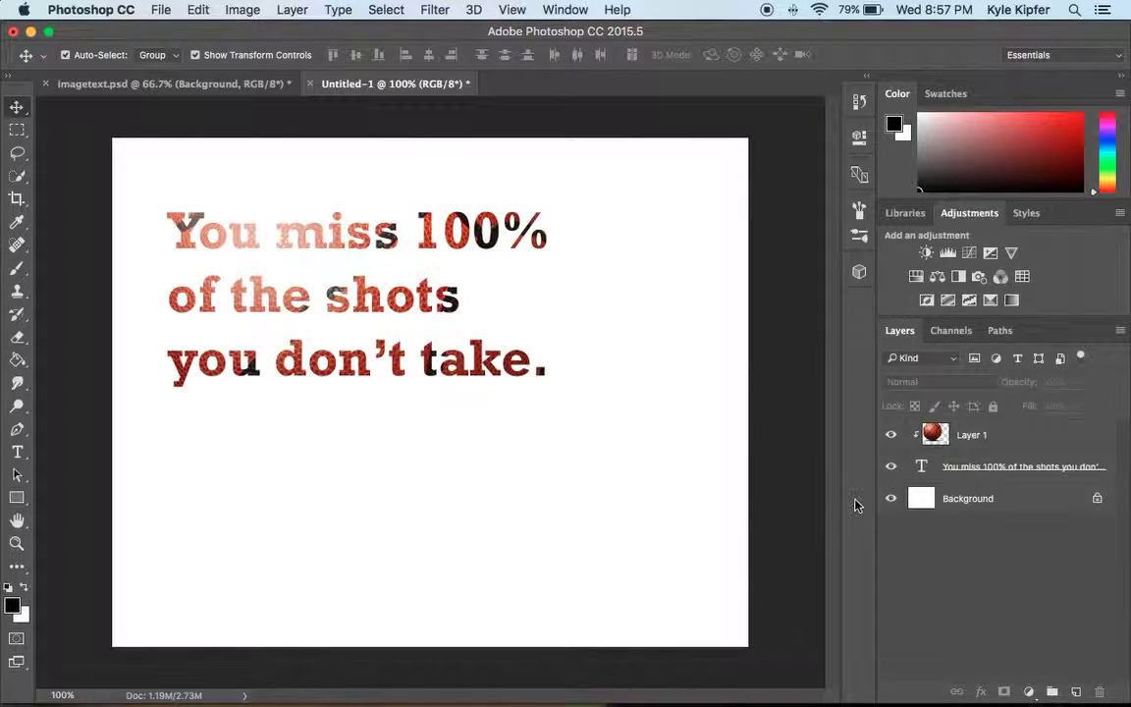
# Add a Drop Shadow layer effect to the quote text layer.
pyautogui.click(995, 474)
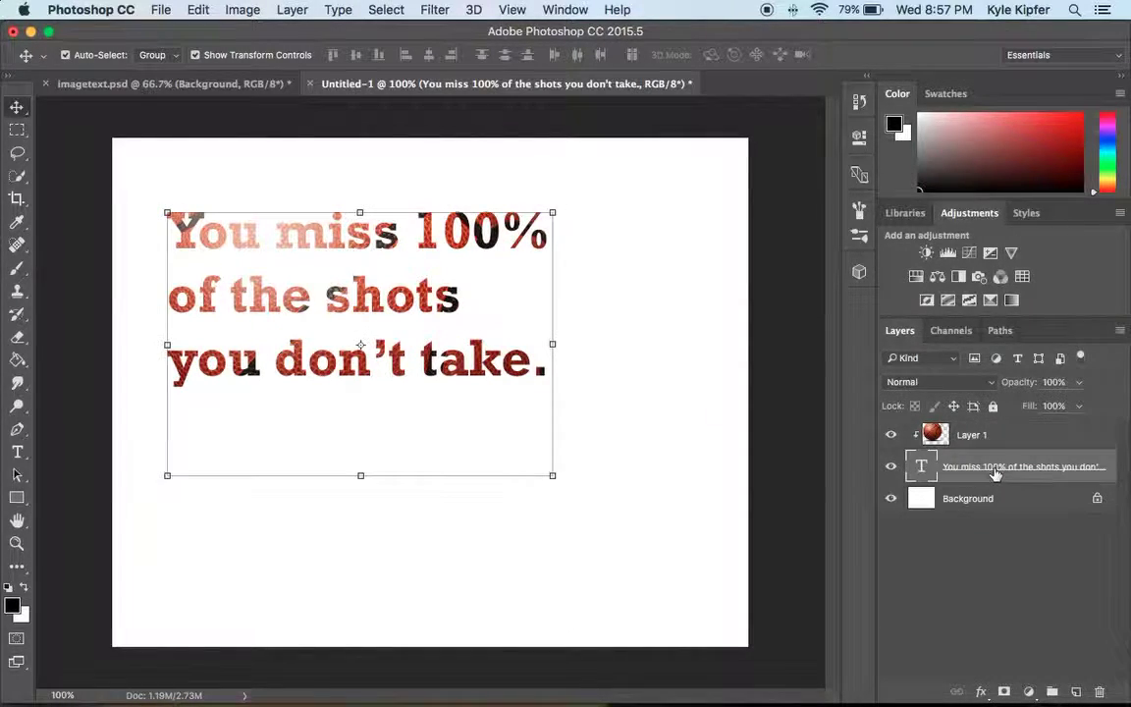
pyautogui.click(980, 692)
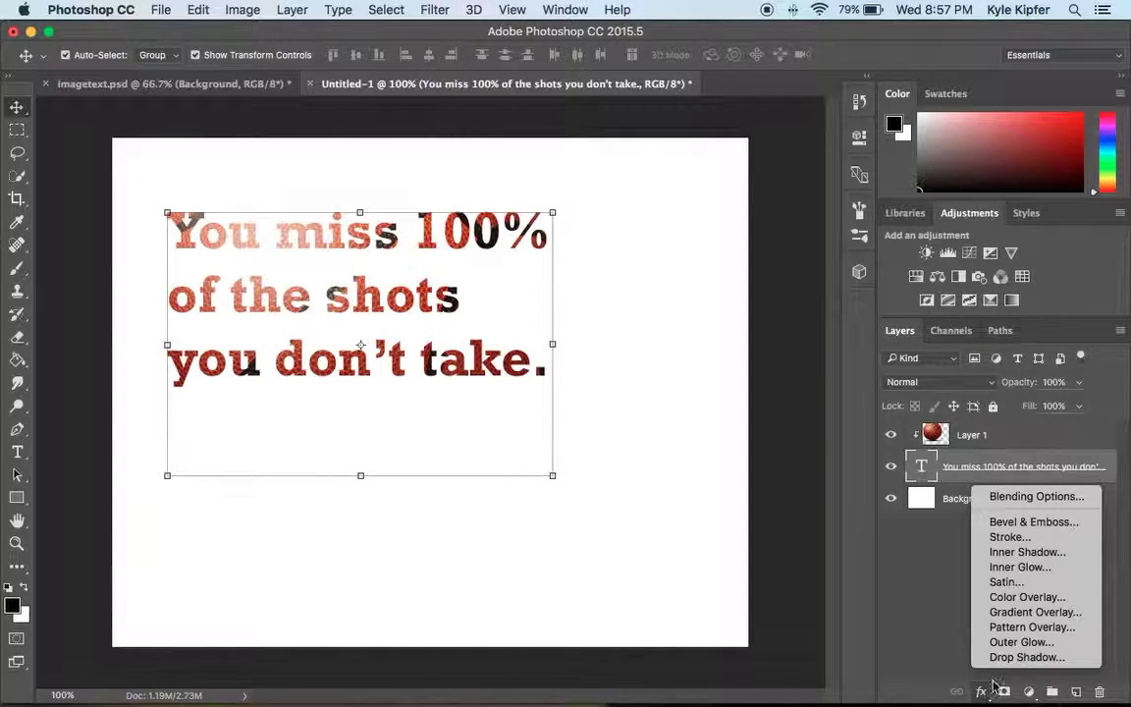
pyautogui.click(1001, 655)
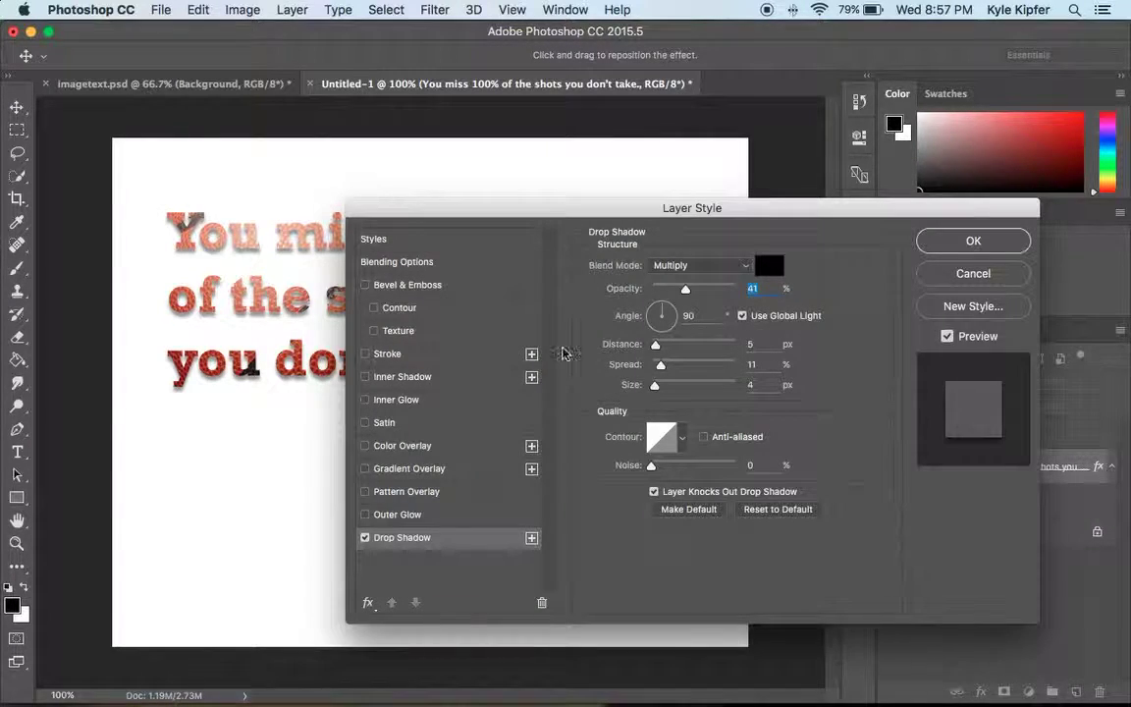
pyautogui.moveTo(454, 211); pyautogui.dragTo(685, 216)
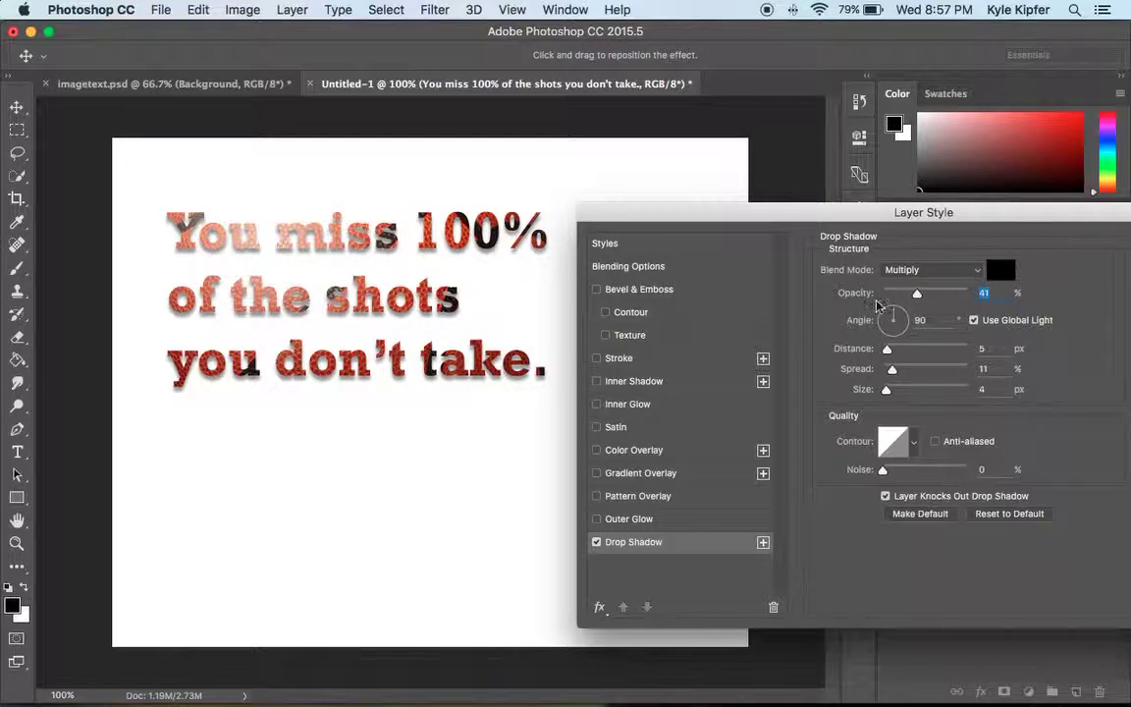
# Set the drop shadow to a 45° angle, 43% opacity, 5 px distance and 8% spread.
pyautogui.moveTo(896, 313); pyautogui.dragTo(905, 316)
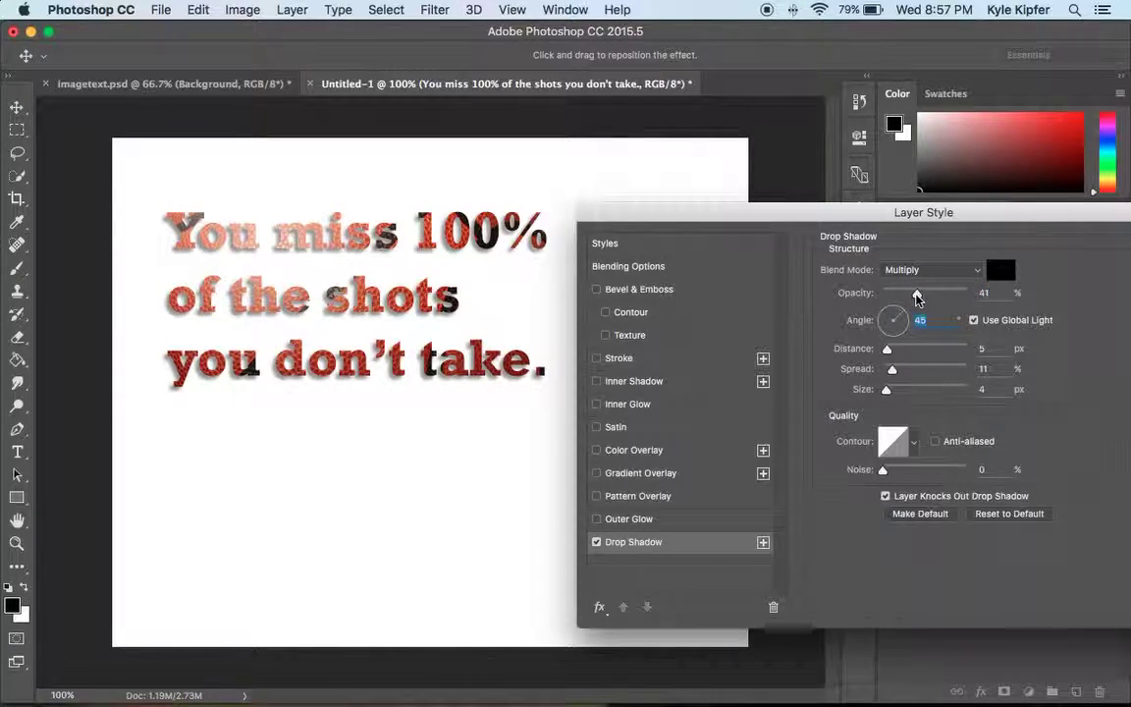
pyautogui.click(917, 295)
pyautogui.moveTo(917, 297)
pyautogui.mouseDown()
pyautogui.moveTo(949, 297)
pyautogui.moveTo(919, 293)
pyautogui.mouseUp()
pyautogui.moveTo(888, 350)
pyautogui.mouseDown()
pyautogui.moveTo(904, 353)
pyautogui.moveTo(888, 355)
pyautogui.mouseUp()
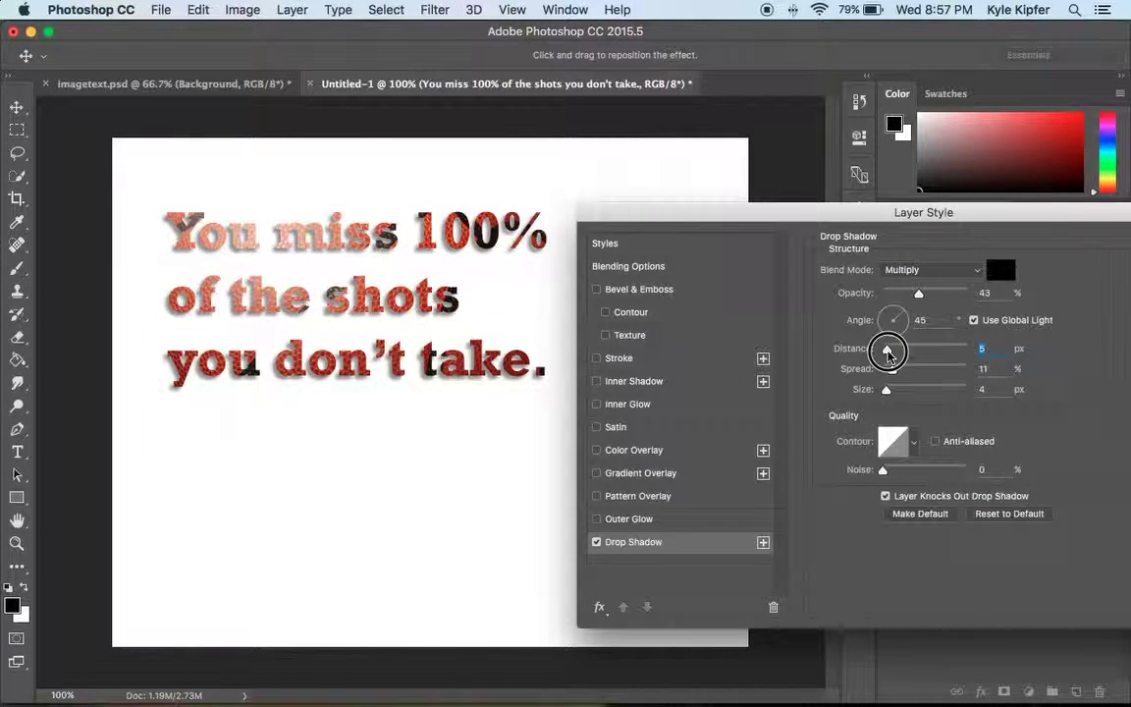
pyautogui.moveTo(890, 368)
pyautogui.mouseDown()
pyautogui.moveTo(911, 372)
pyautogui.moveTo(890, 371)
pyautogui.mouseUp()
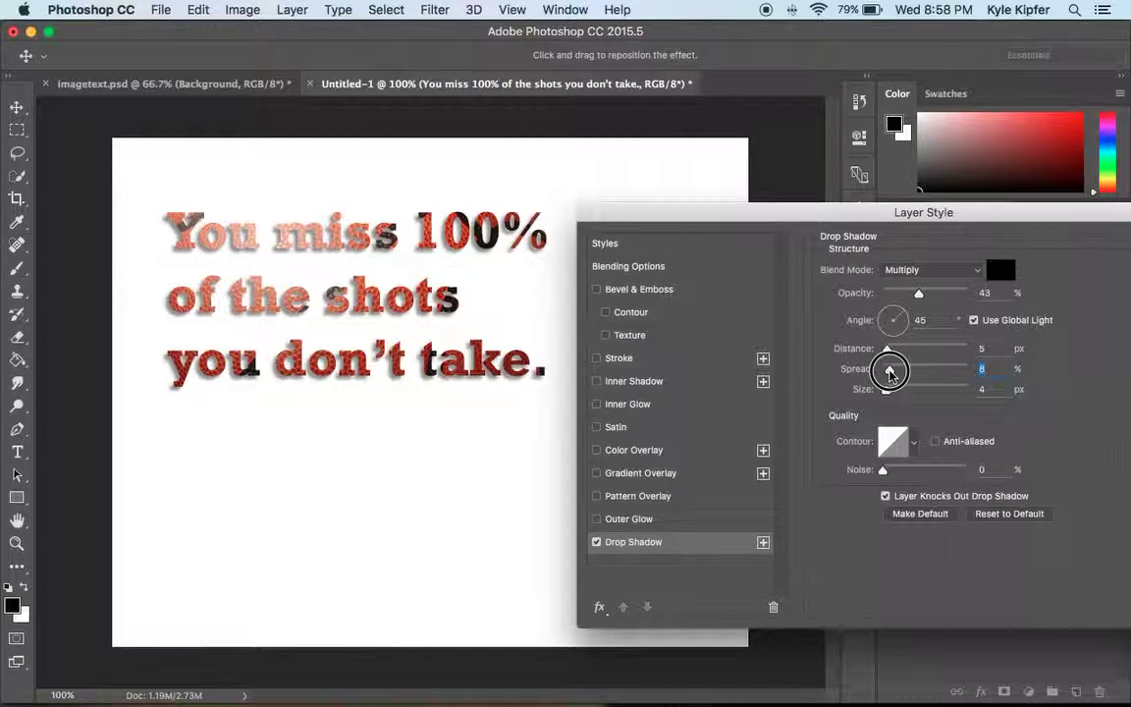
# Add Bevel & Emboss to the quote, trying the Pillow Emboss, Stroke Emboss and Inner Bevel styles.
pyautogui.click(660, 288)
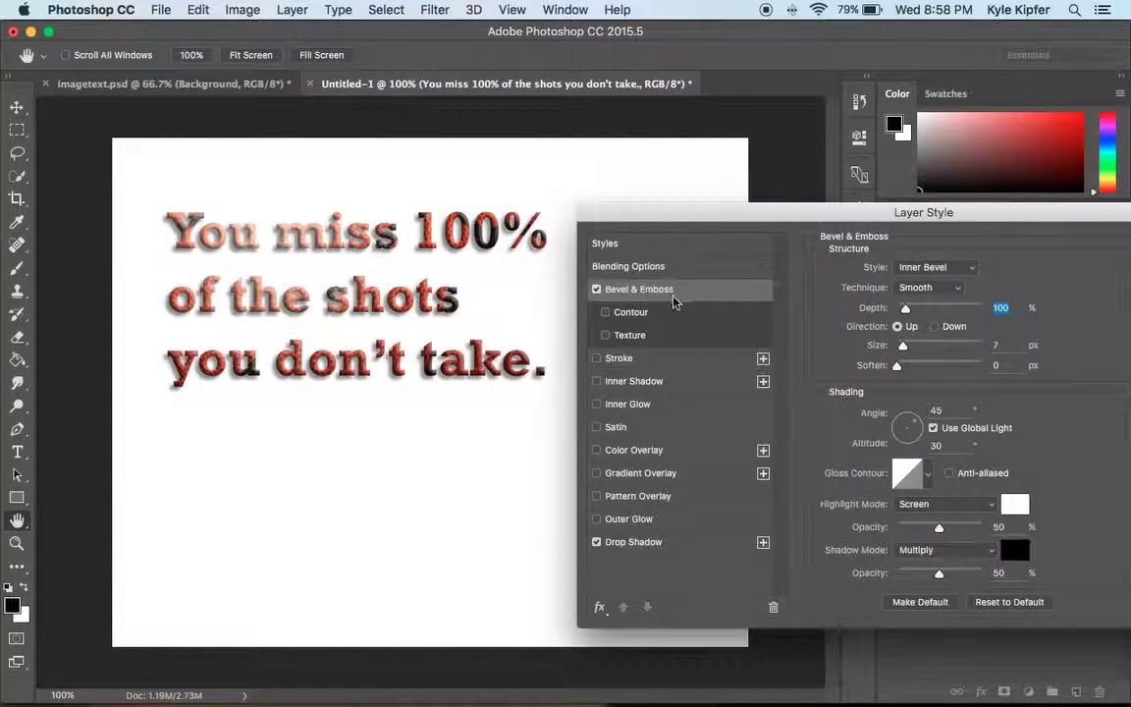
pyautogui.moveTo(905, 308)
pyautogui.mouseDown()
pyautogui.moveTo(890, 312)
pyautogui.moveTo(988, 312)
pyautogui.moveTo(900, 314)
pyautogui.mouseUp()
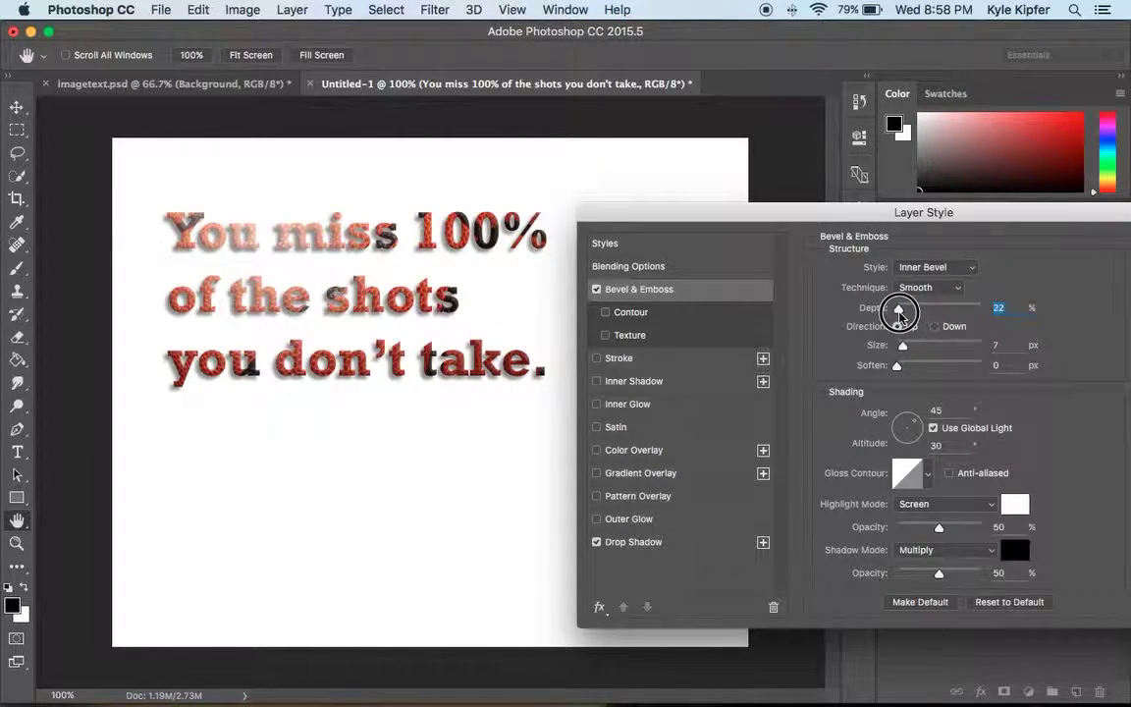
pyautogui.click(967, 268)
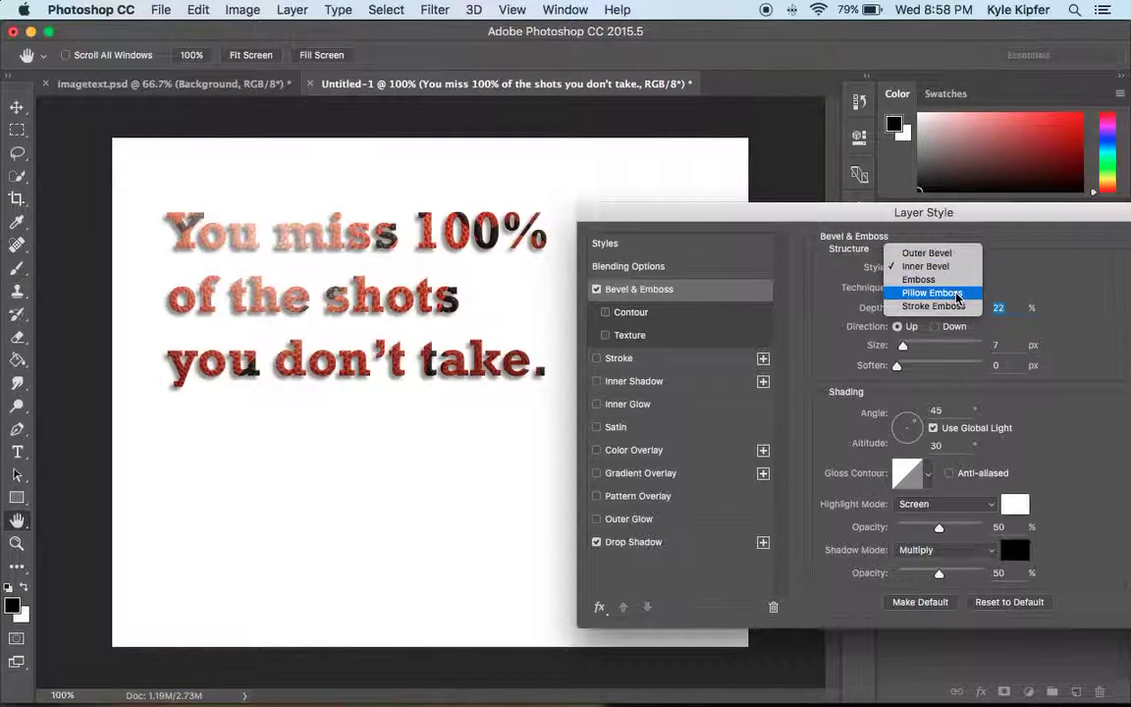
pyautogui.click(957, 294)
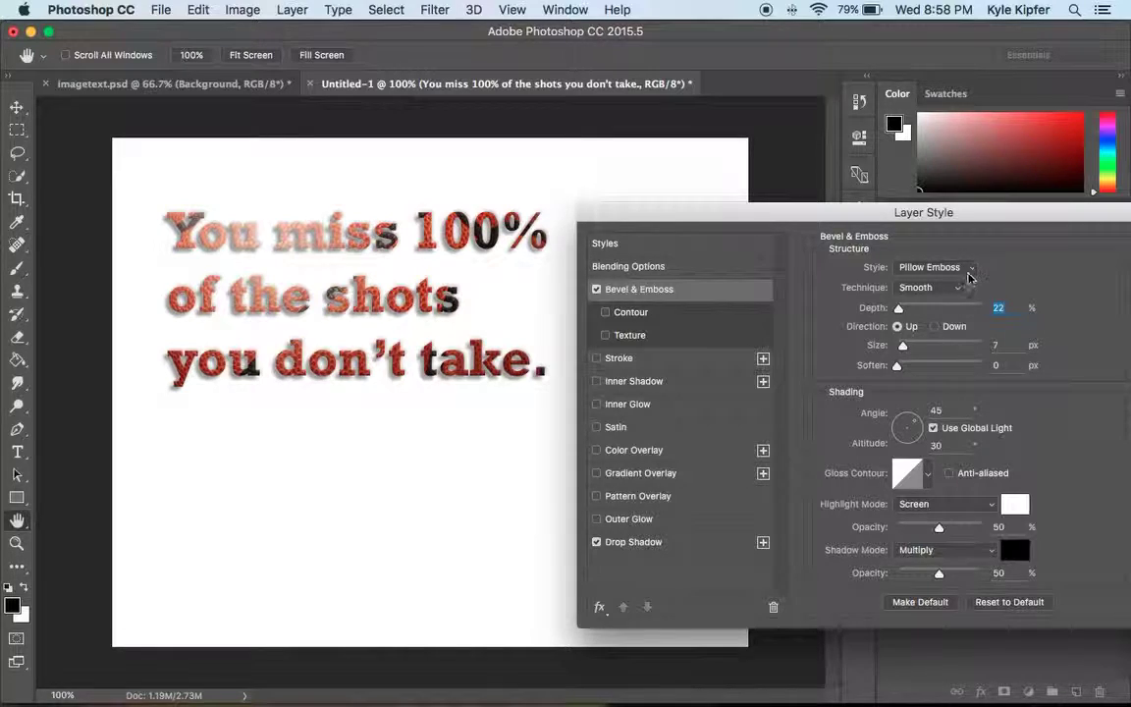
pyautogui.click(968, 273)
pyautogui.click(960, 280)
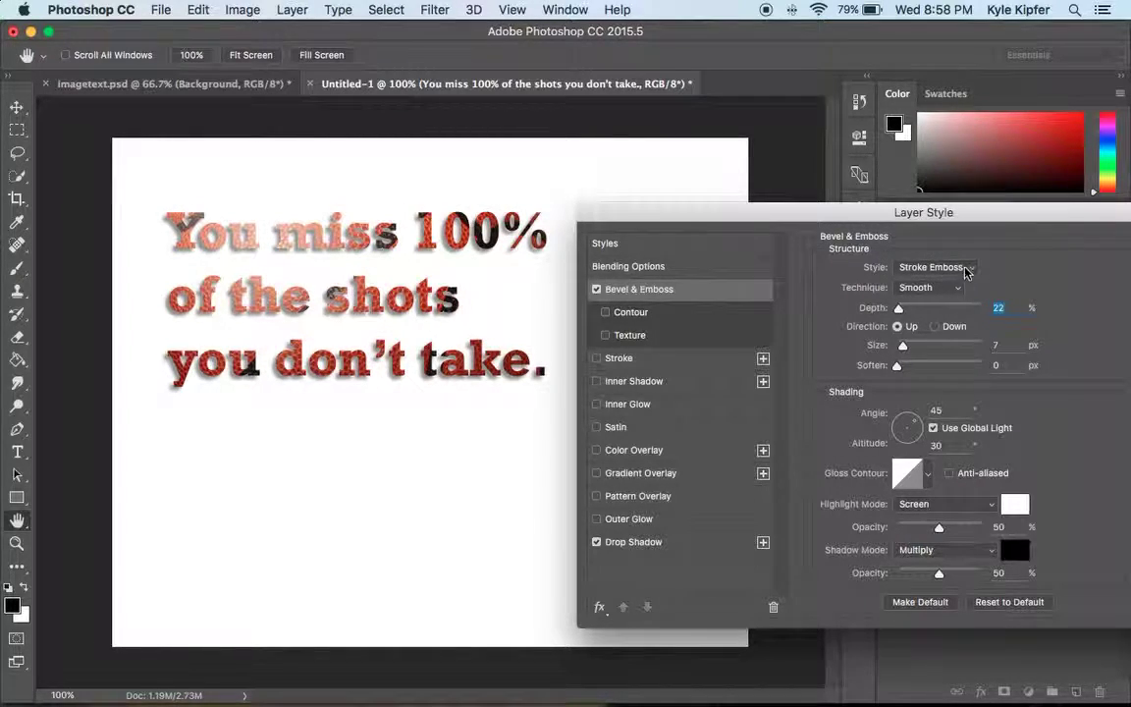
pyautogui.click(969, 267)
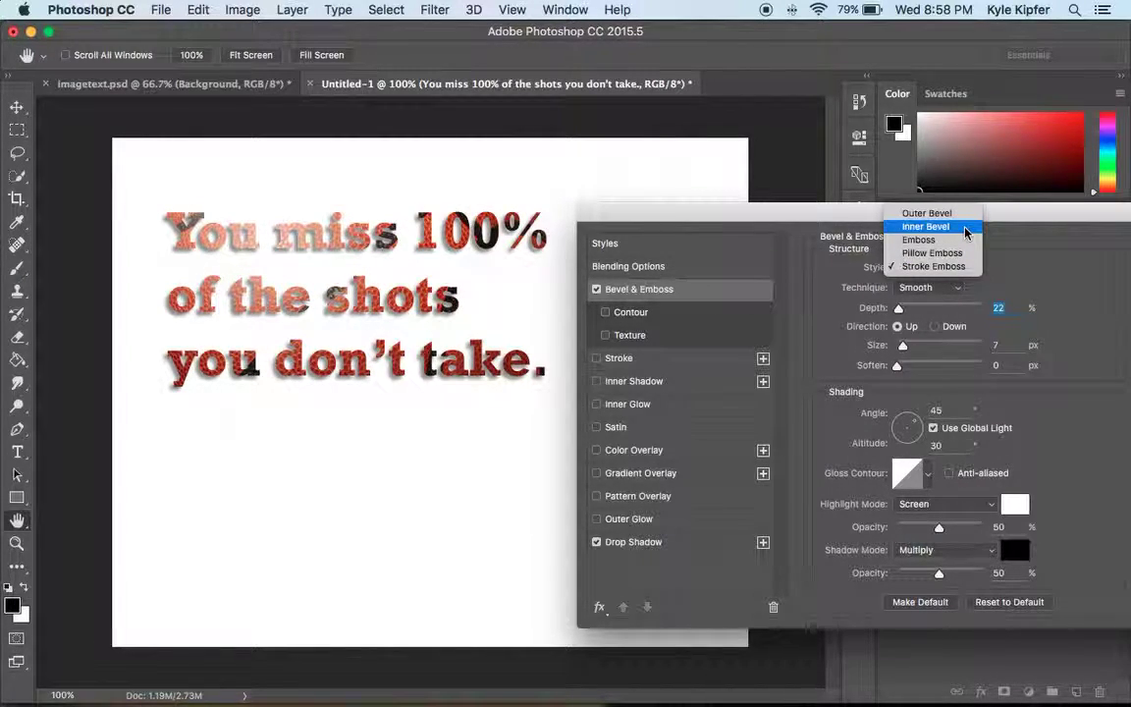
pyautogui.click(965, 228)
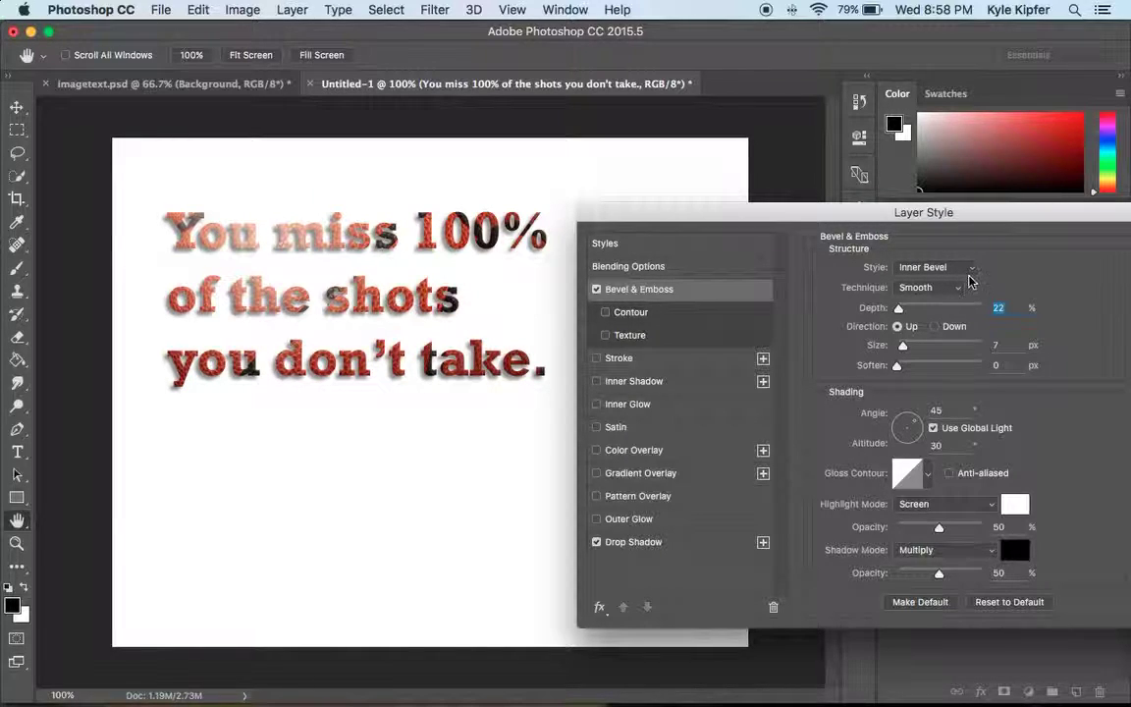
# Settle on Inner Bevel at 84% depth and apply the layer effects.
pyautogui.click(972, 268)
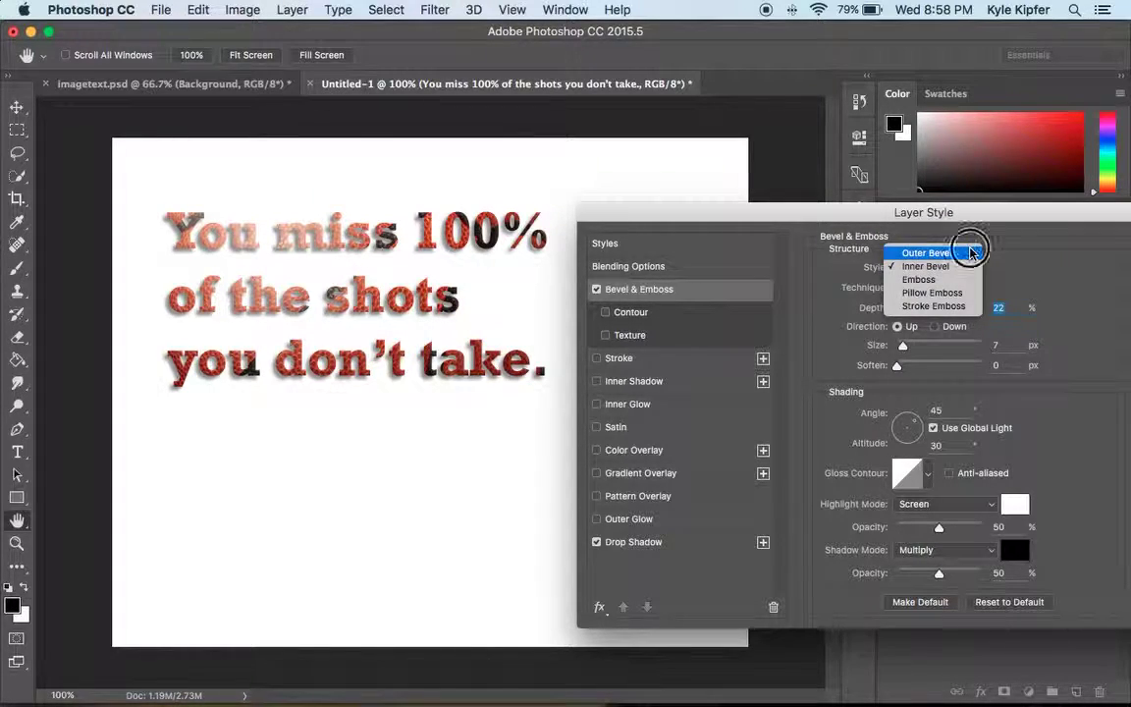
pyautogui.click(970, 253)
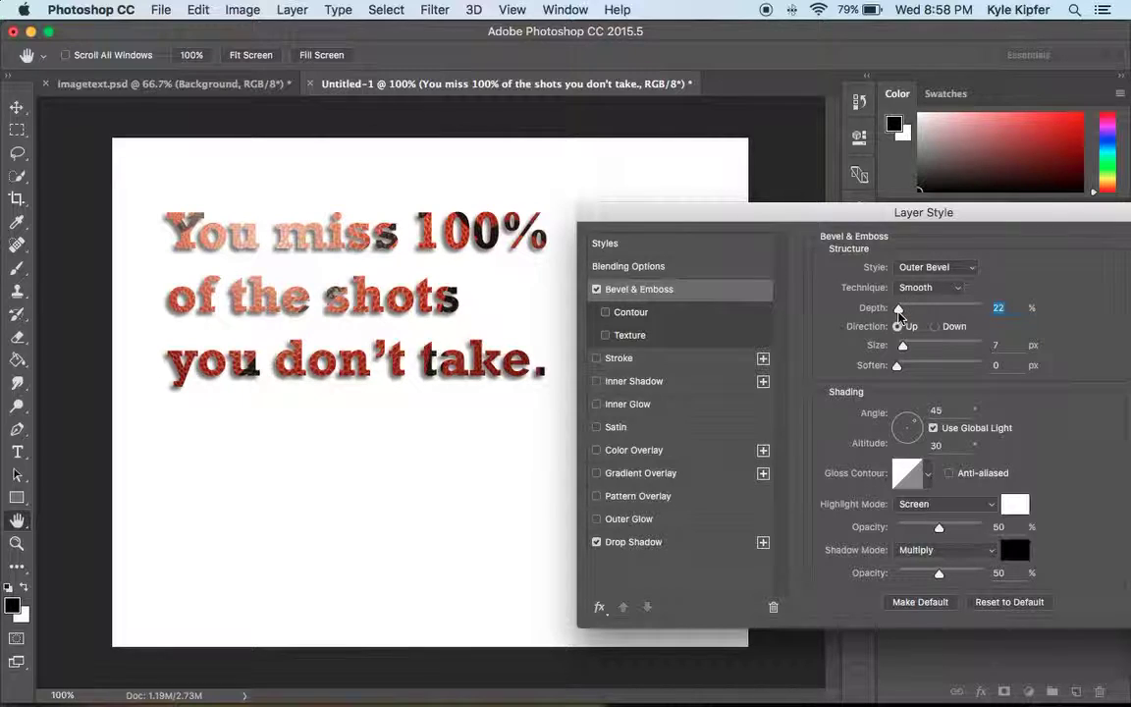
pyautogui.moveTo(900, 313); pyautogui.dragTo(905, 313)
pyautogui.click(970, 272)
pyautogui.click(958, 282)
pyautogui.moveTo(1063, 220); pyautogui.dragTo(889, 267)
pyautogui.click(1067, 297)
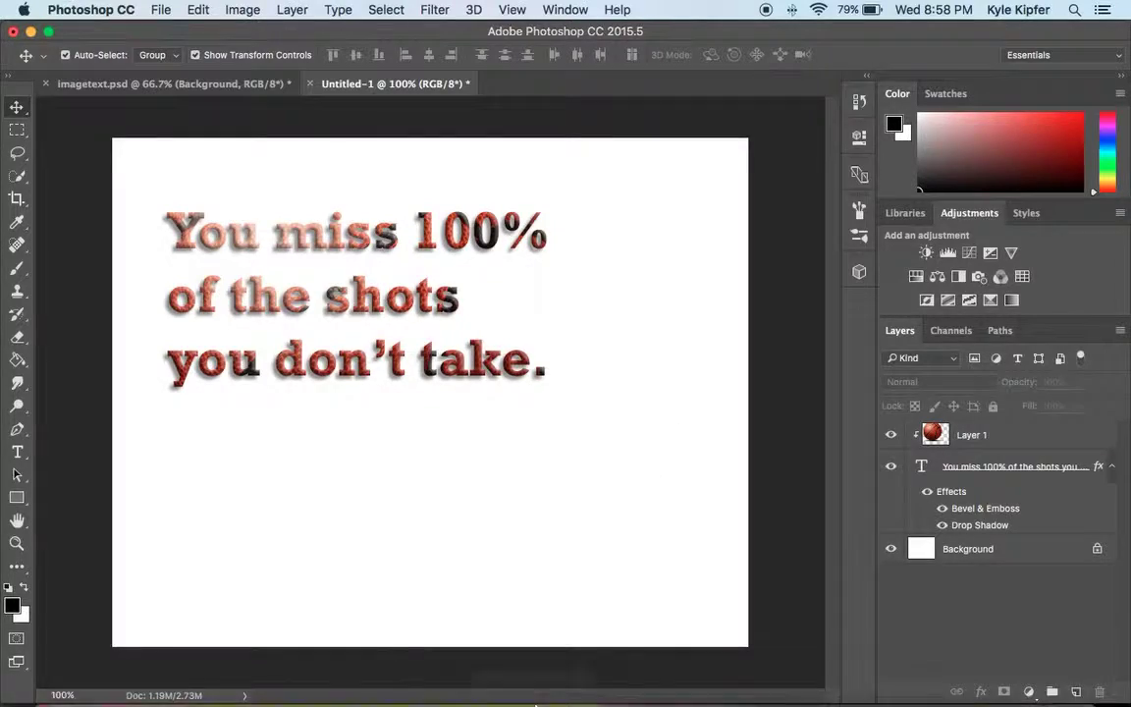
# Copy the basketball hoop photo from Chrome's image results and return to Photoshop.
pyautogui.moveTo(530, 702)
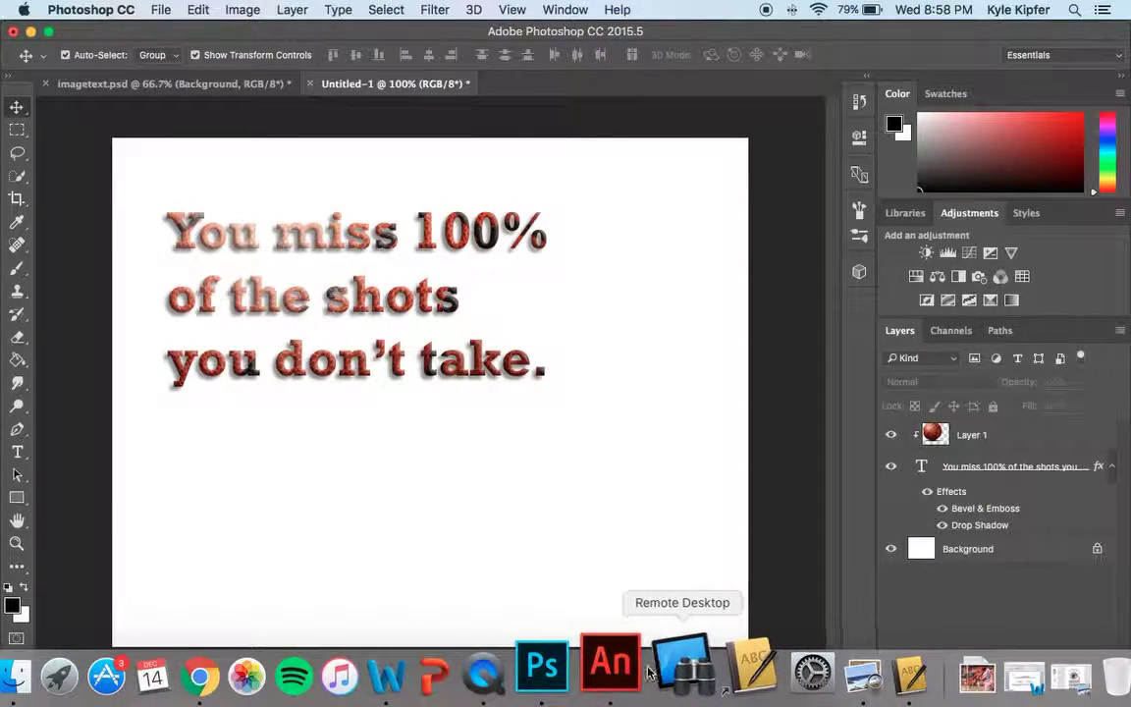
pyautogui.click(238, 668)
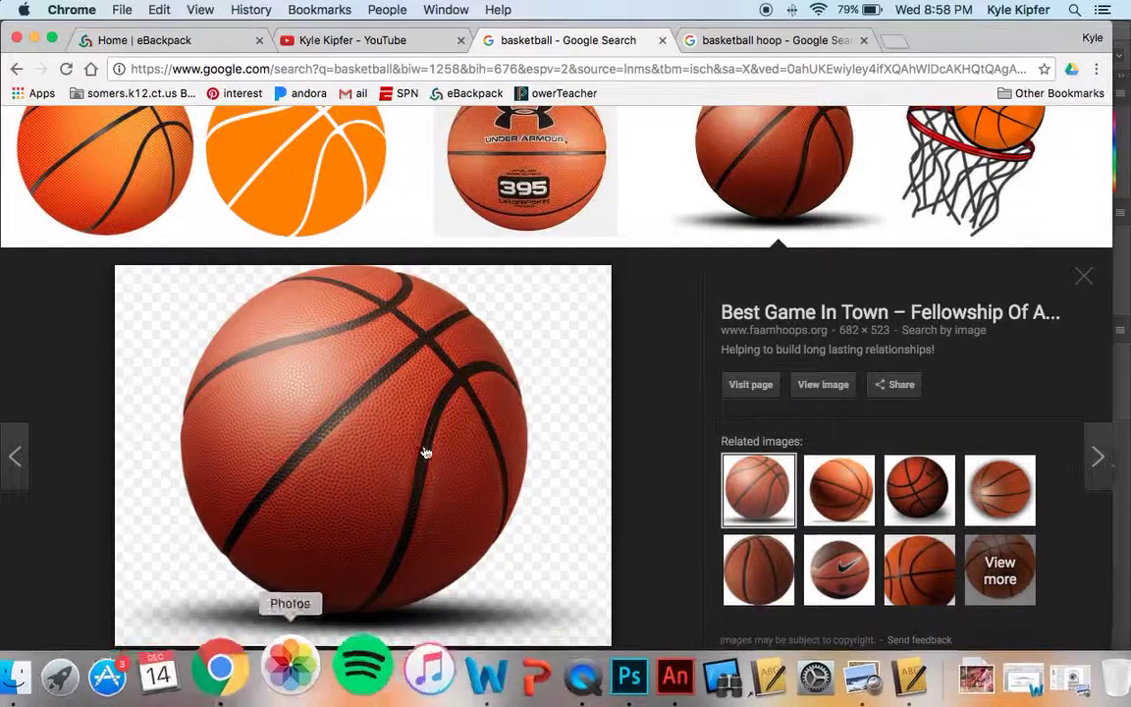
pyautogui.click(781, 43)
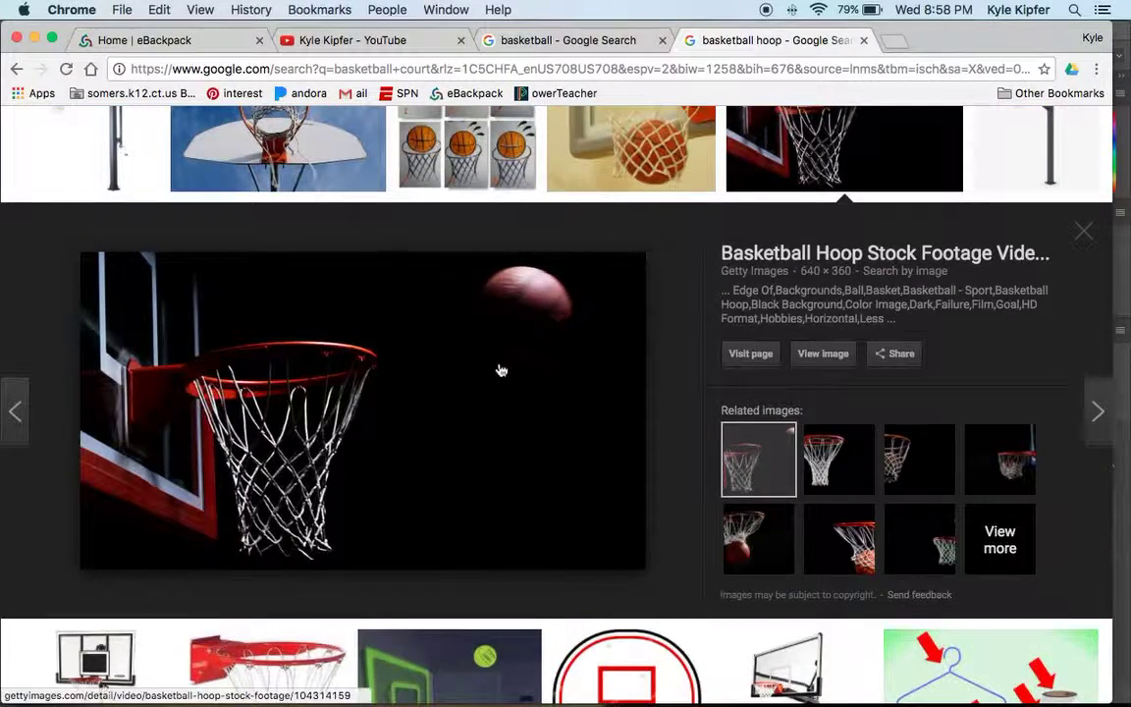
pyautogui.rightClick(384, 383)
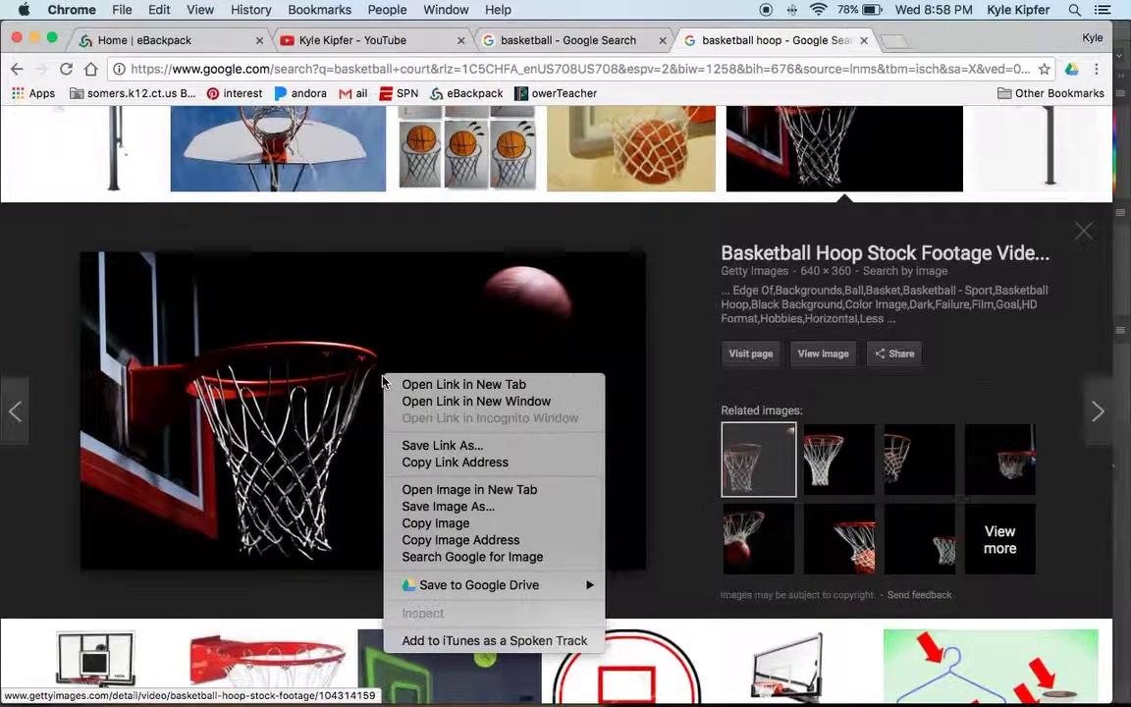
pyautogui.click(475, 523)
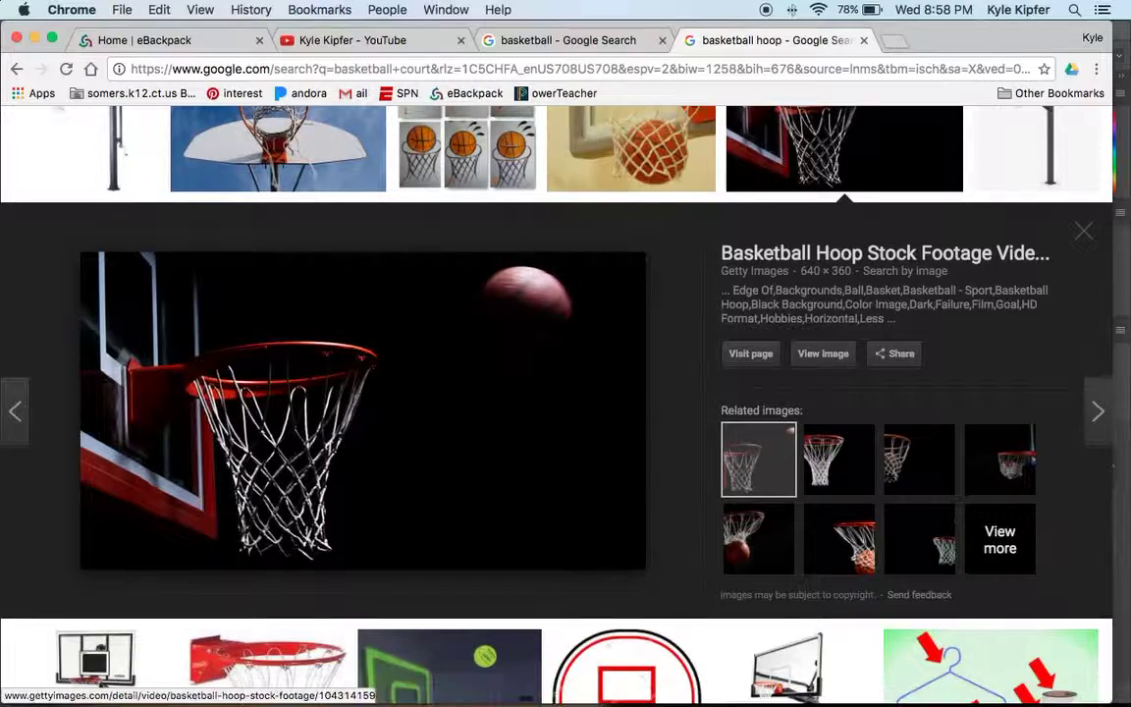
pyautogui.moveTo(522, 675)
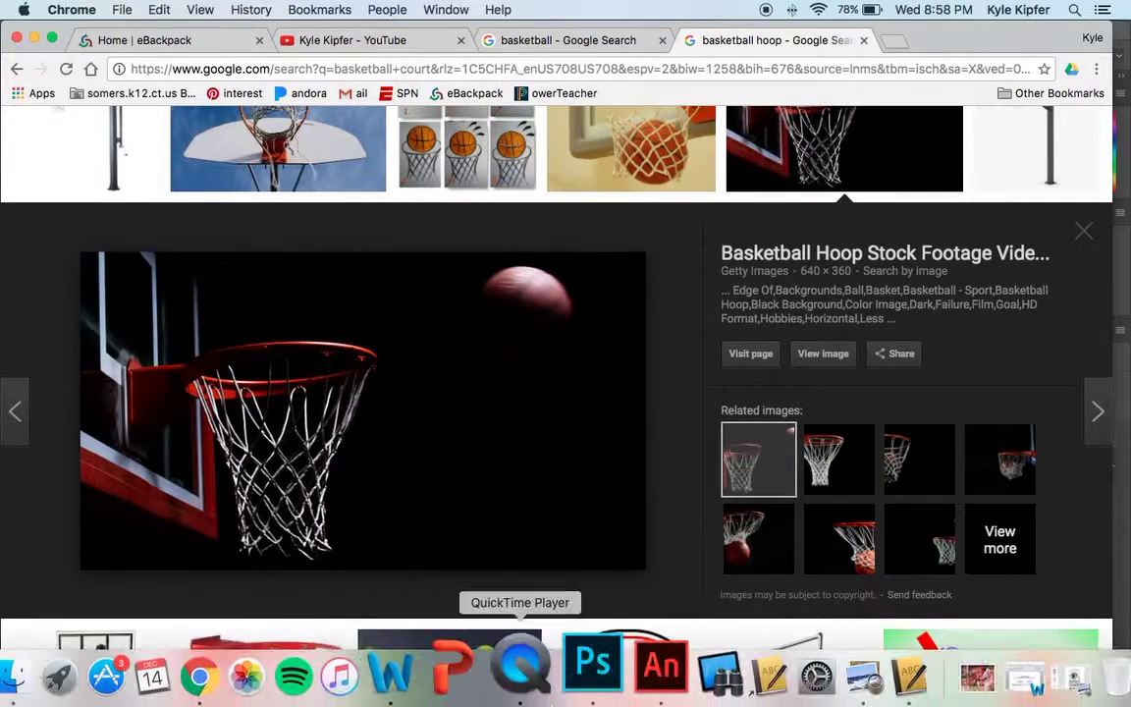
pyautogui.click(579, 671)
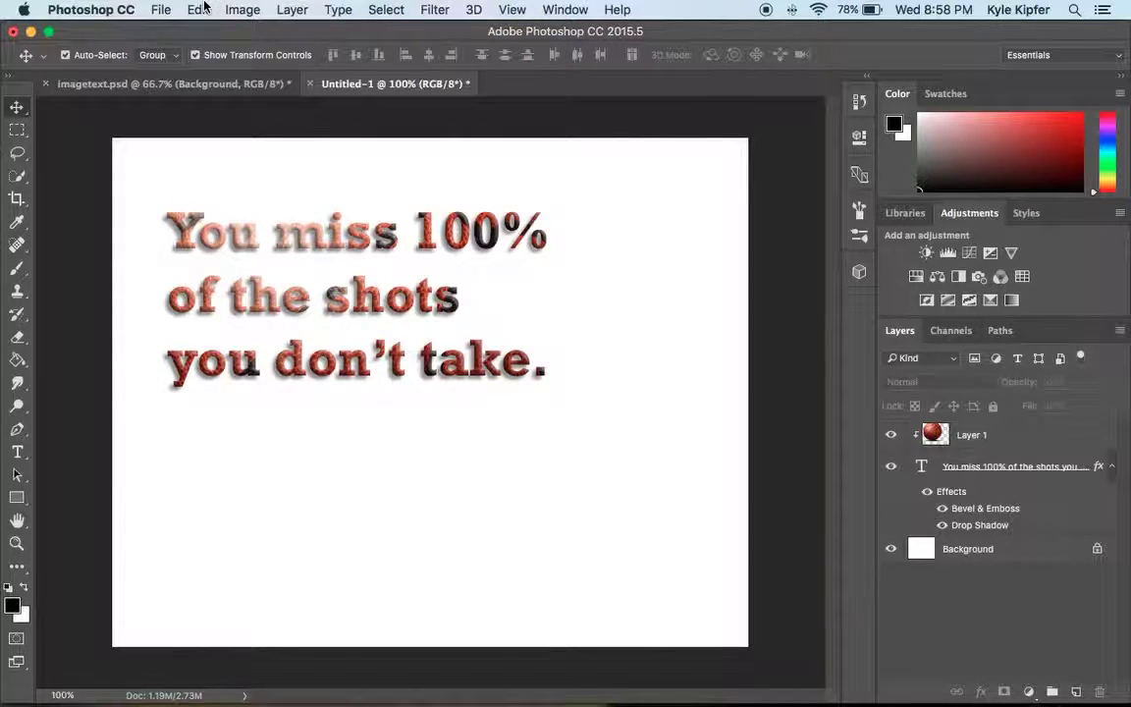
# Paste the hoop photo as Layer 2 and move it below the quote text layer.
pyautogui.click(197, 8)
pyautogui.click(220, 172)
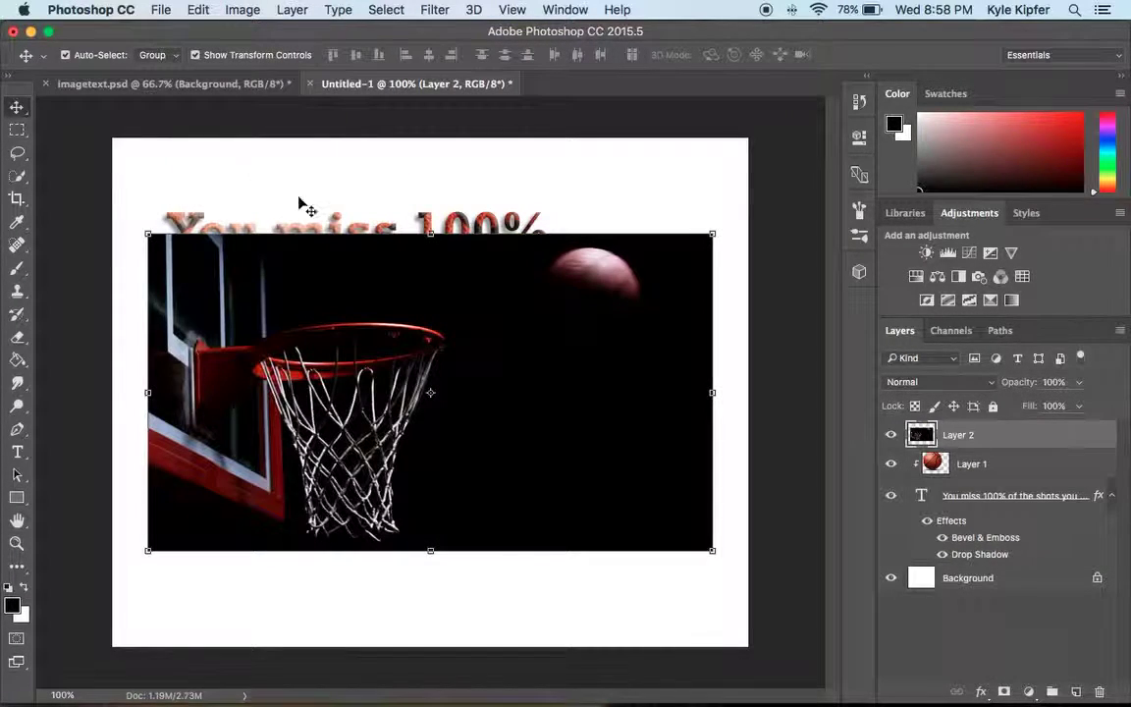
pyautogui.moveTo(997, 439); pyautogui.dragTo(1009, 565)
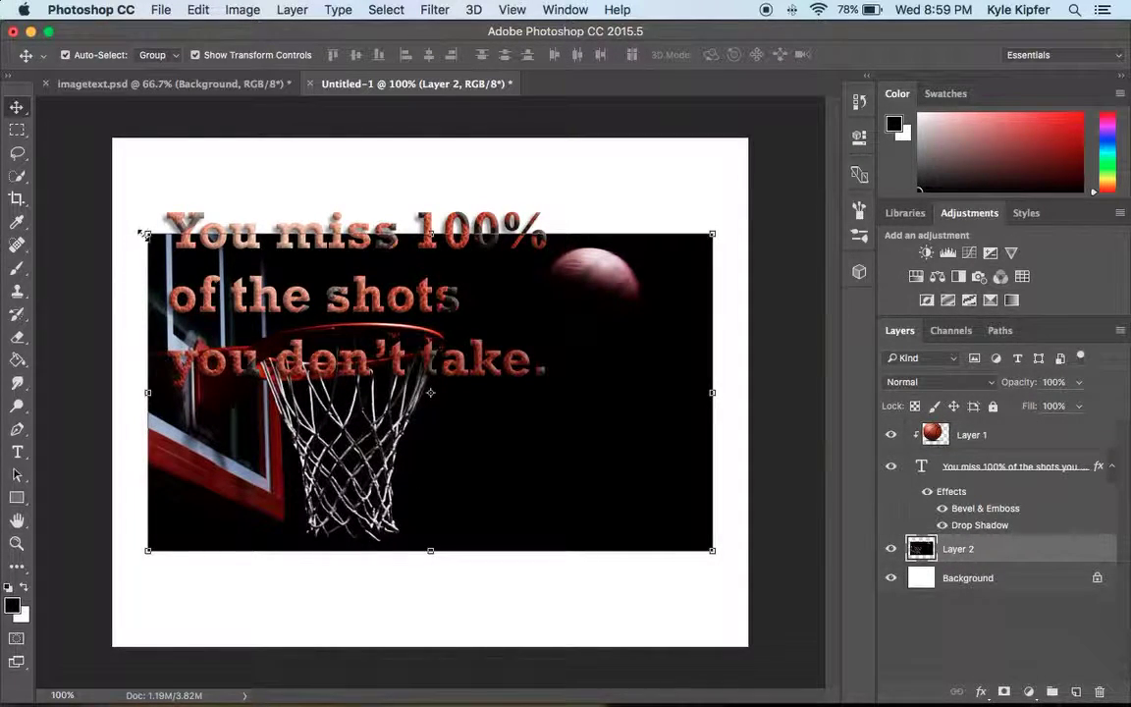
# Enlarge the hoop photo past the canvas edges with Free Transform and apply it.
pyautogui.moveTo(149, 236); pyautogui.dragTo(67, 114)
pyautogui.moveTo(714, 552); pyautogui.dragTo(850, 699)
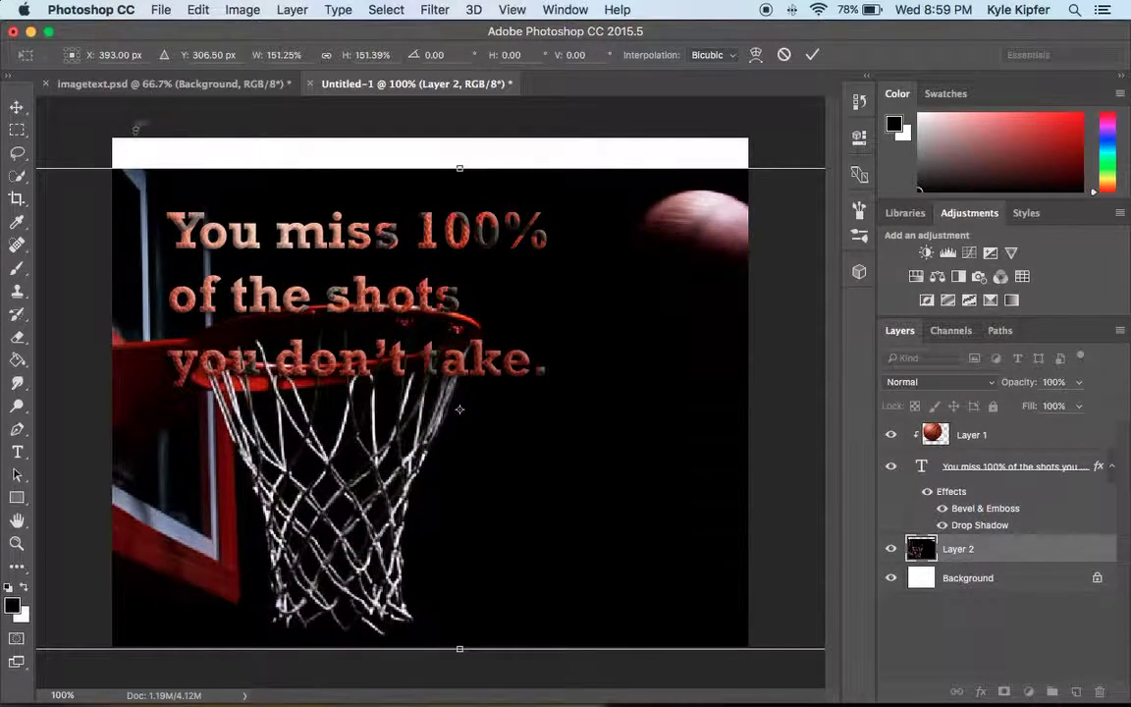
pyautogui.click(16, 106)
pyautogui.click(714, 266)
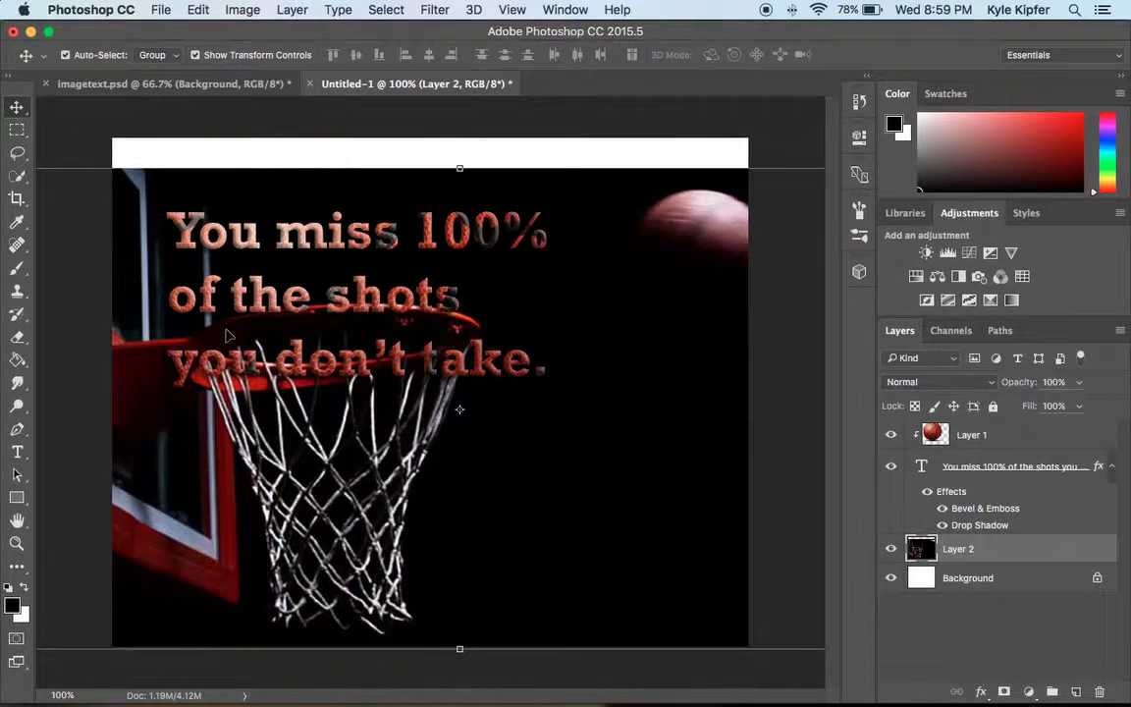
# Zoom out and rescale the hoop photo to about 111% so it fills the canvas.
pyautogui.press('z')
pyautogui.keyDown('alt'); pyautogui.click(189, 361); pyautogui.keyUp('alt')
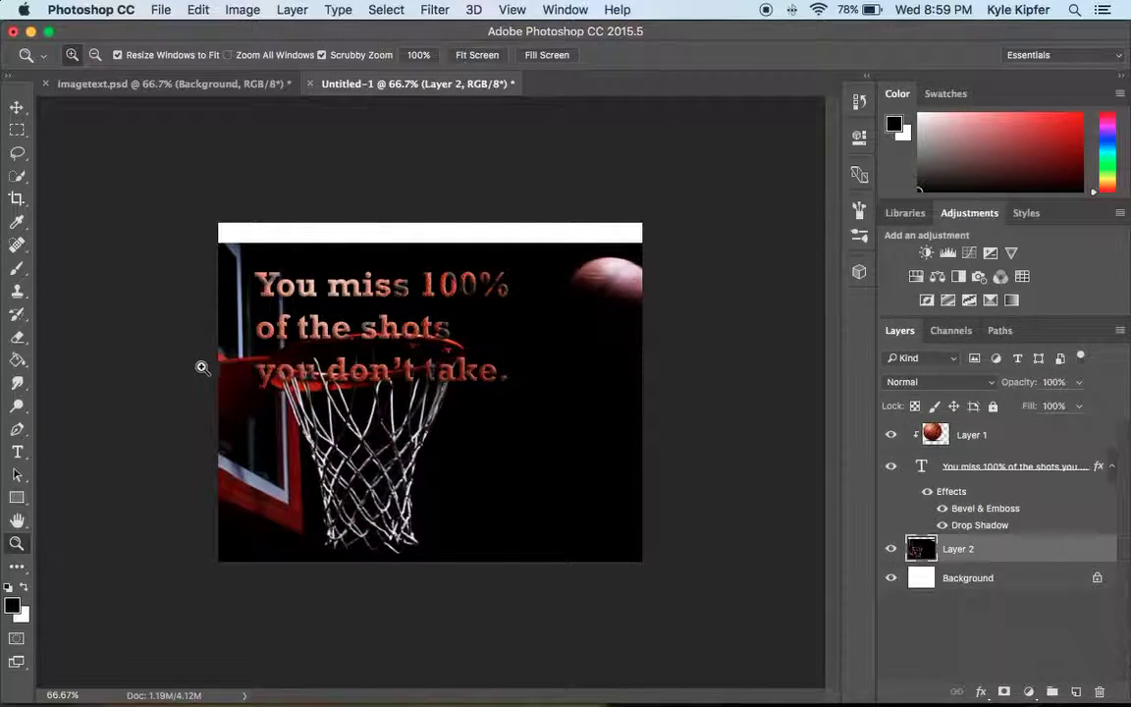
pyautogui.press('v')
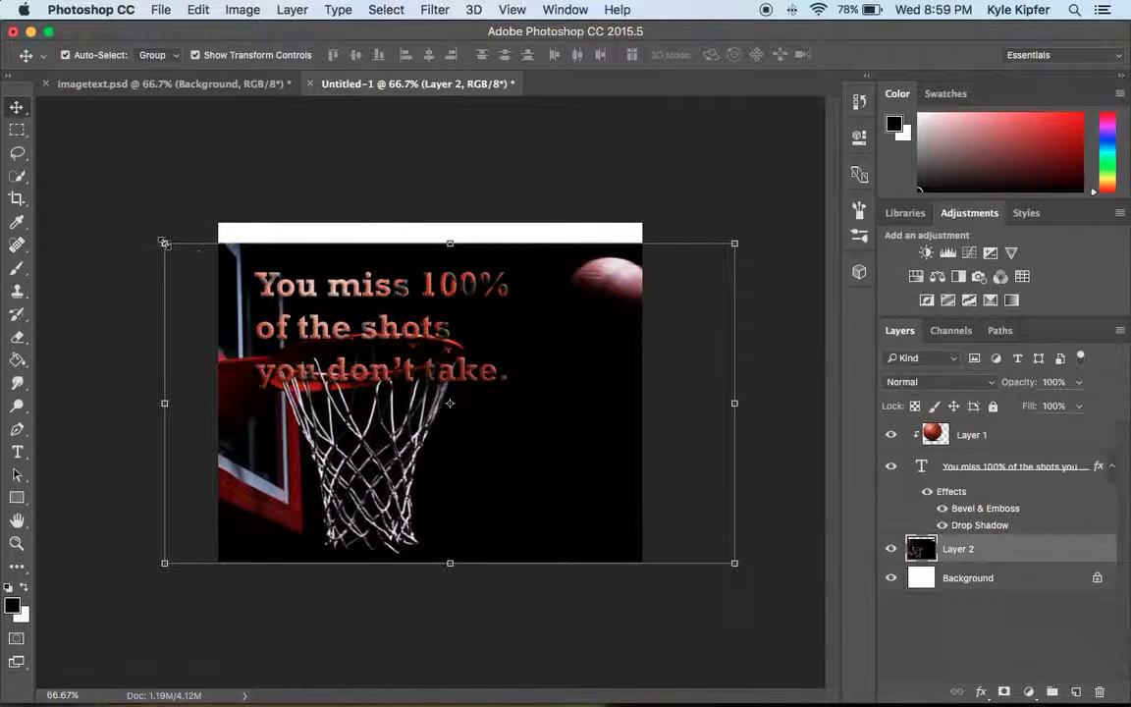
pyautogui.moveTo(164, 243); pyautogui.dragTo(109, 212)
pyautogui.moveTo(736, 566); pyautogui.dragTo(743, 568)
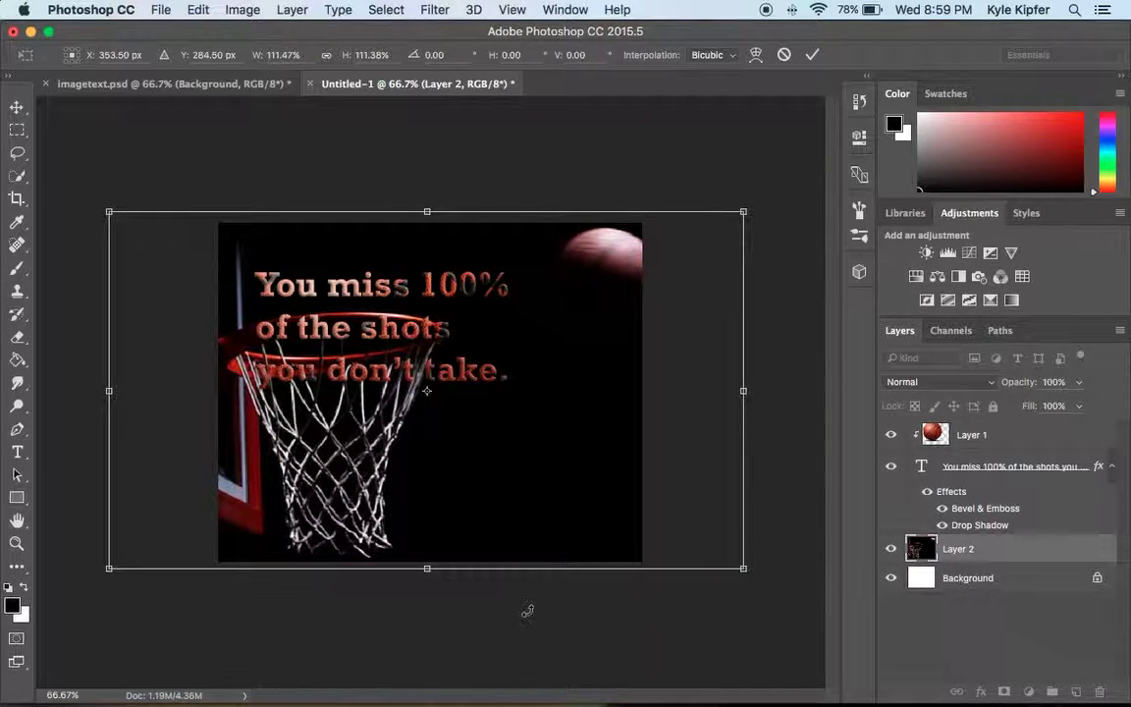
pyautogui.click(16, 112)
pyautogui.click(720, 268)
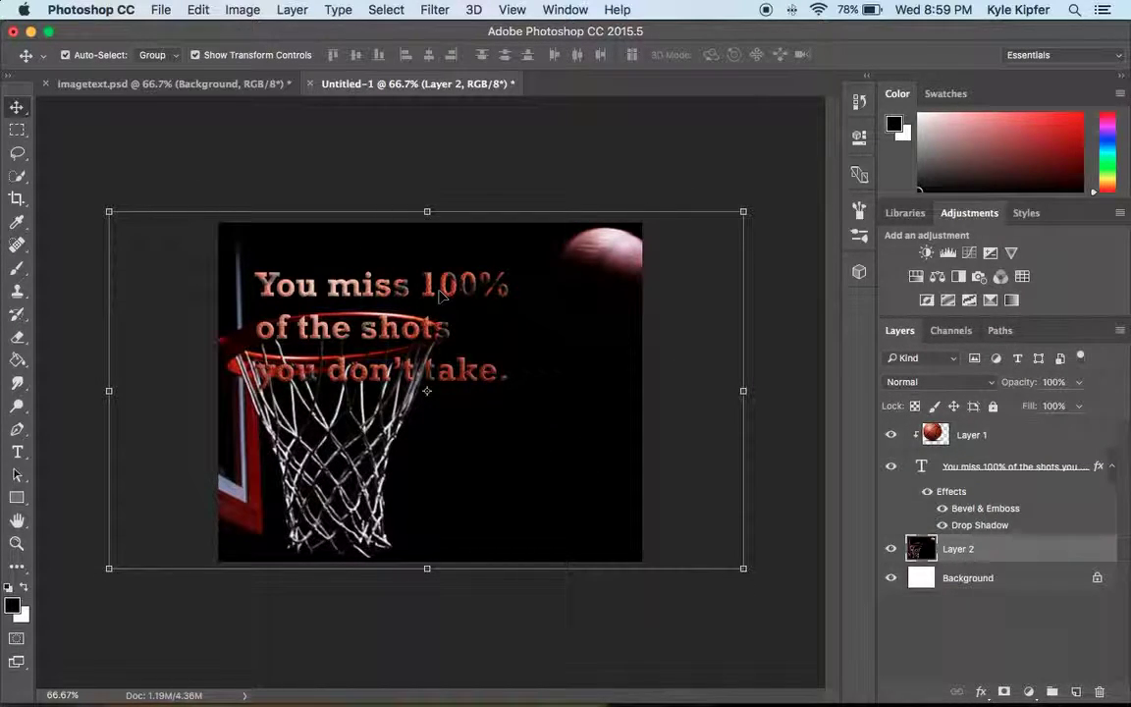
pyautogui.click(992, 471)
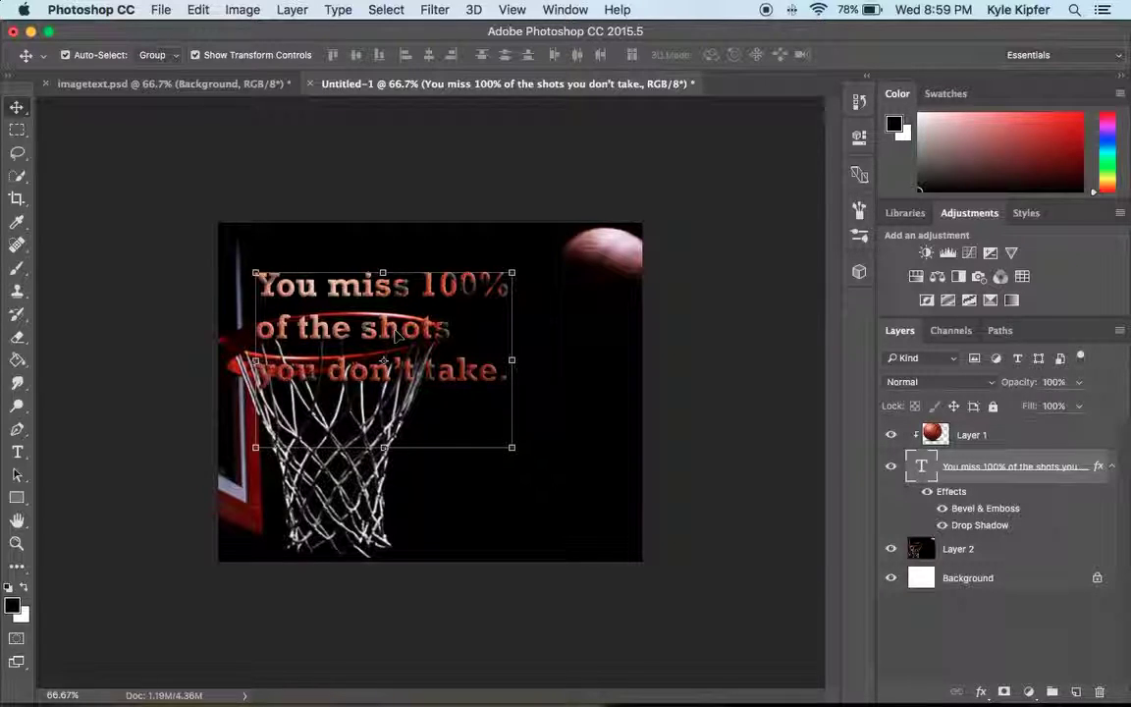
# Move the quote down and right on the photo and nudge the hoop photo up.
pyautogui.click(988, 438)
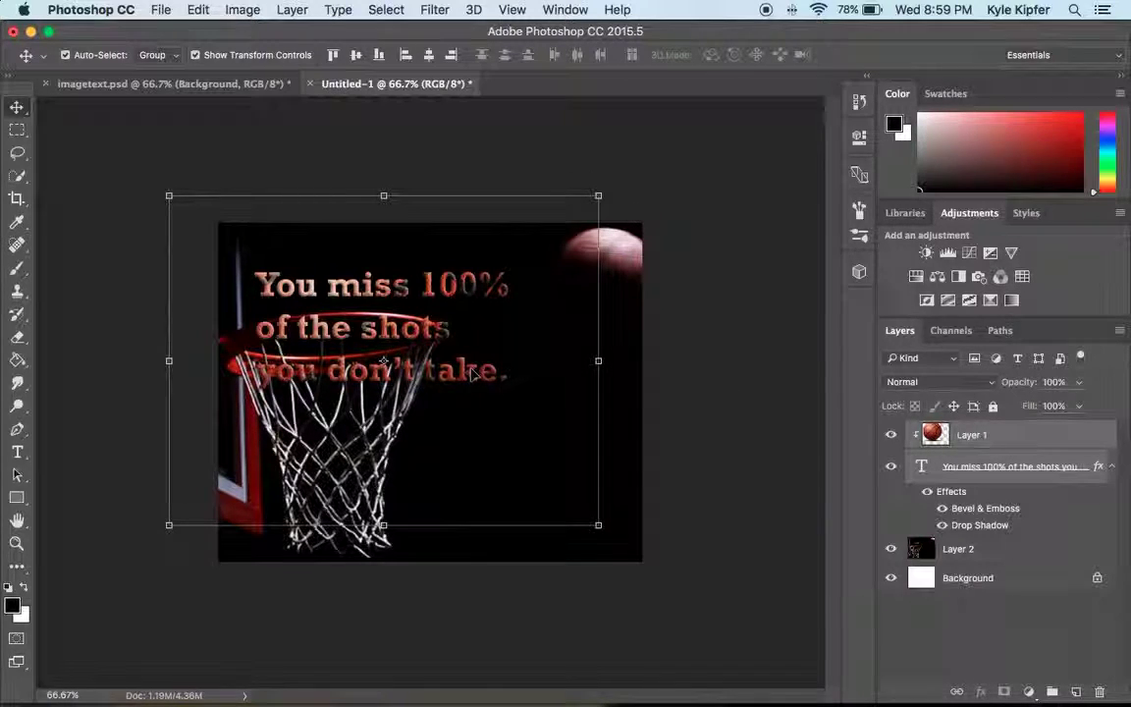
pyautogui.moveTo(462, 401); pyautogui.dragTo(578, 491)
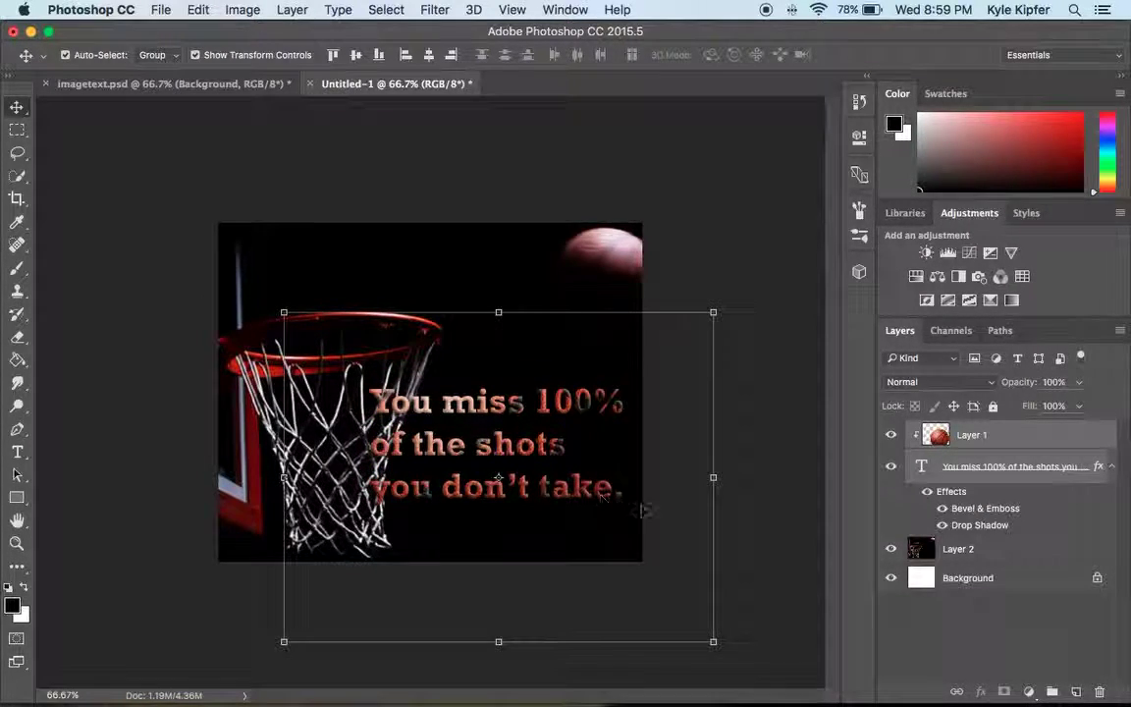
pyautogui.click(974, 551)
pyautogui.press('Up')
pyautogui.press('Up')
pyautogui.press('Up')
pyautogui.press('Up')
pyautogui.press('Up')
pyautogui.press('Up')
pyautogui.press('Up')
pyautogui.press('Up')
pyautogui.press('Up')
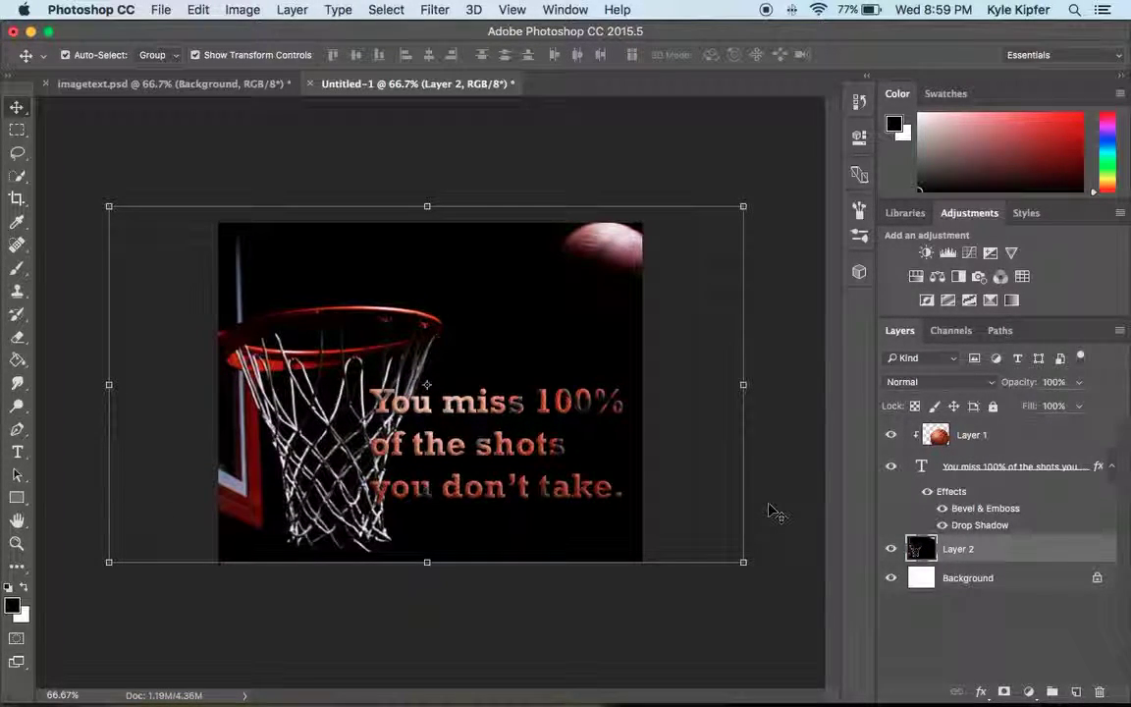
pyautogui.click(569, 563)
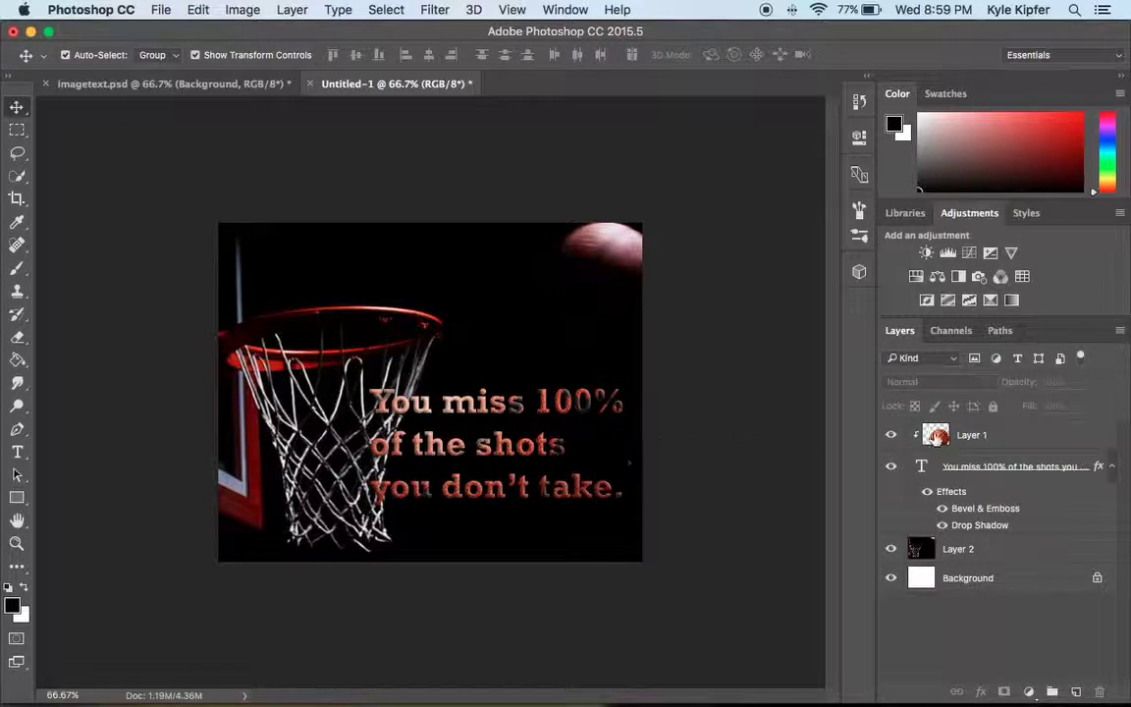
# Shift the clipped basketball texture (Layer 1) to line up with the repositioned quote.
pyautogui.click(989, 437)
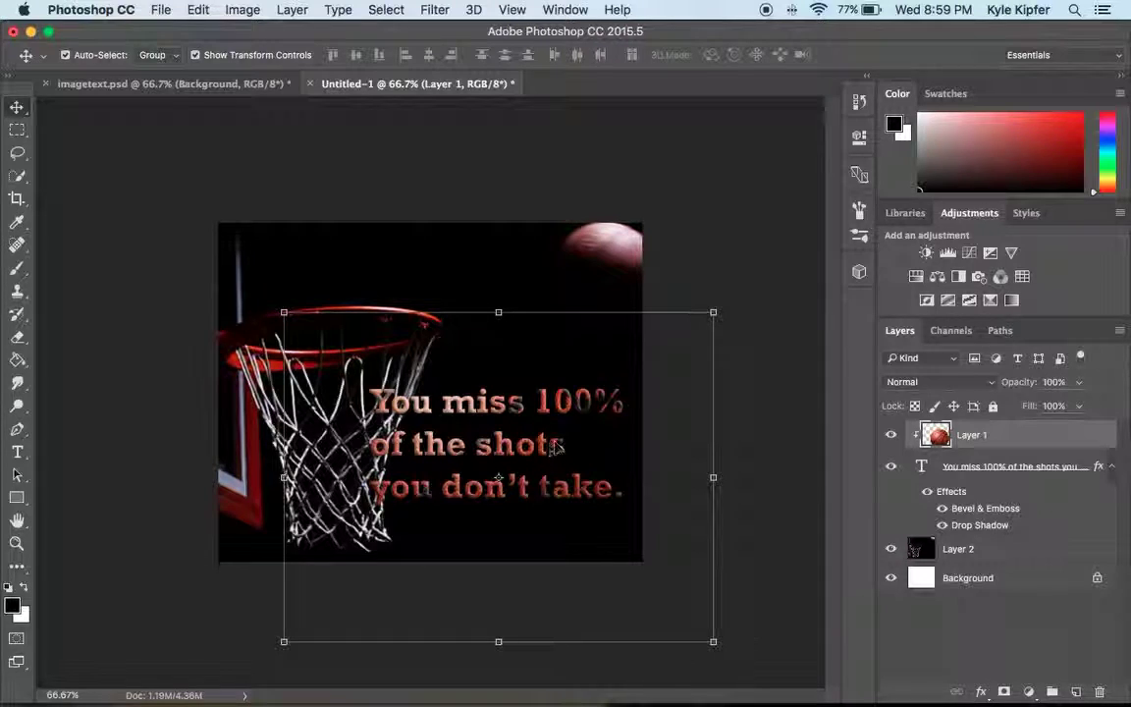
pyautogui.moveTo(543, 446); pyautogui.dragTo(541, 451)
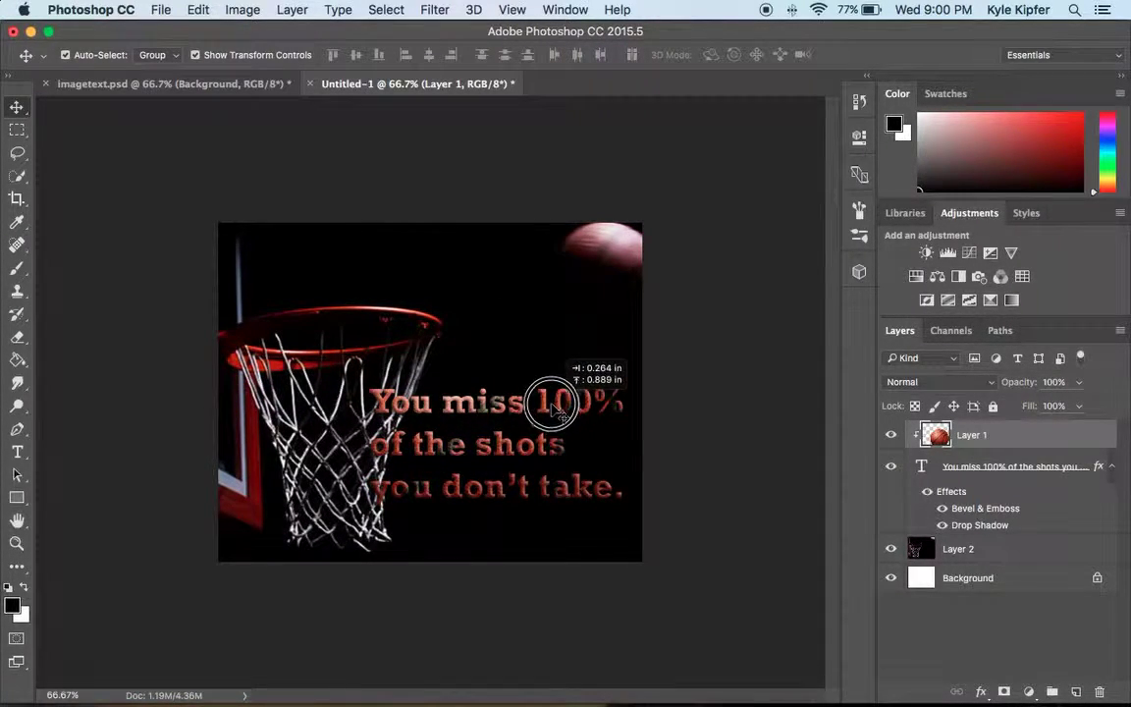
pyautogui.moveTo(555, 410)
pyautogui.mouseDown()
pyautogui.moveTo(597, 416)
pyautogui.moveTo(552, 417)
pyautogui.moveTo(552, 432)
pyautogui.mouseUp()
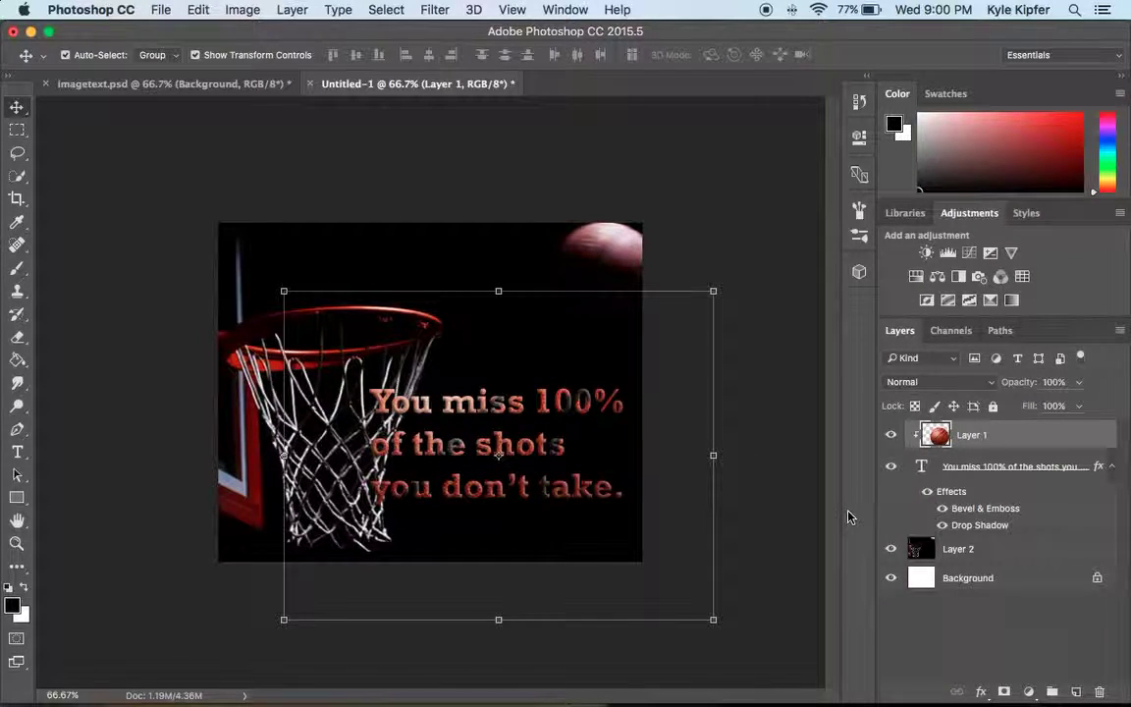
# Right-align the three-line quote, widen its text box slightly leftward, and commit.
pyautogui.click(1026, 468)
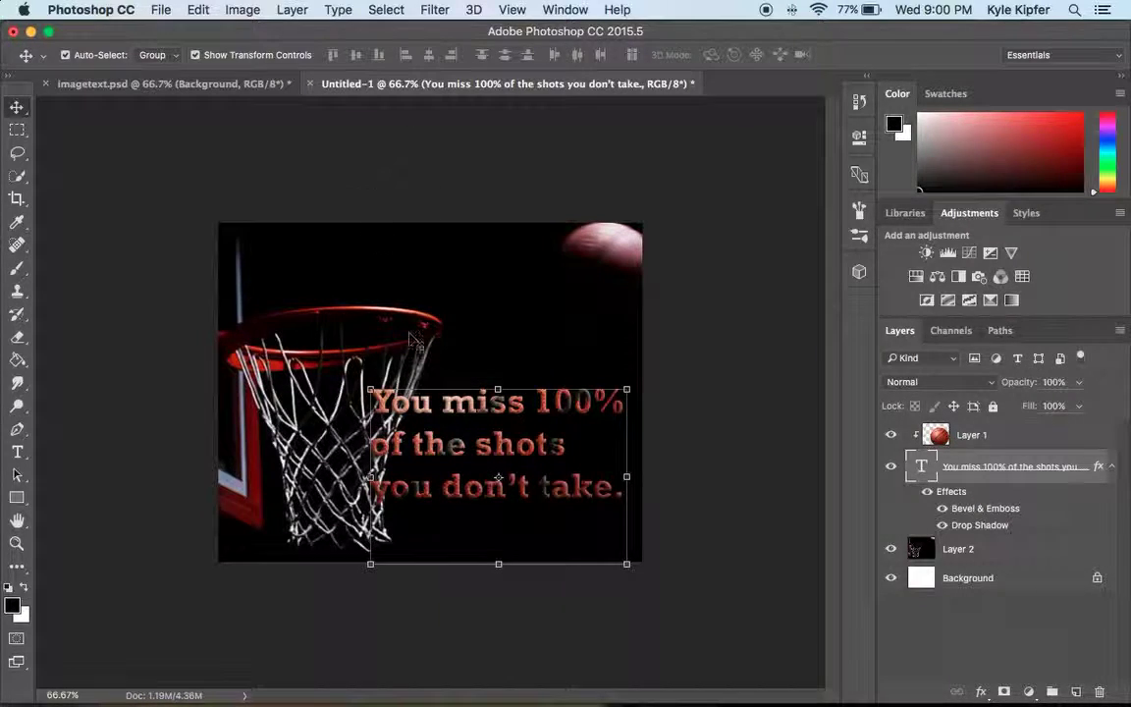
pyautogui.click(17, 451)
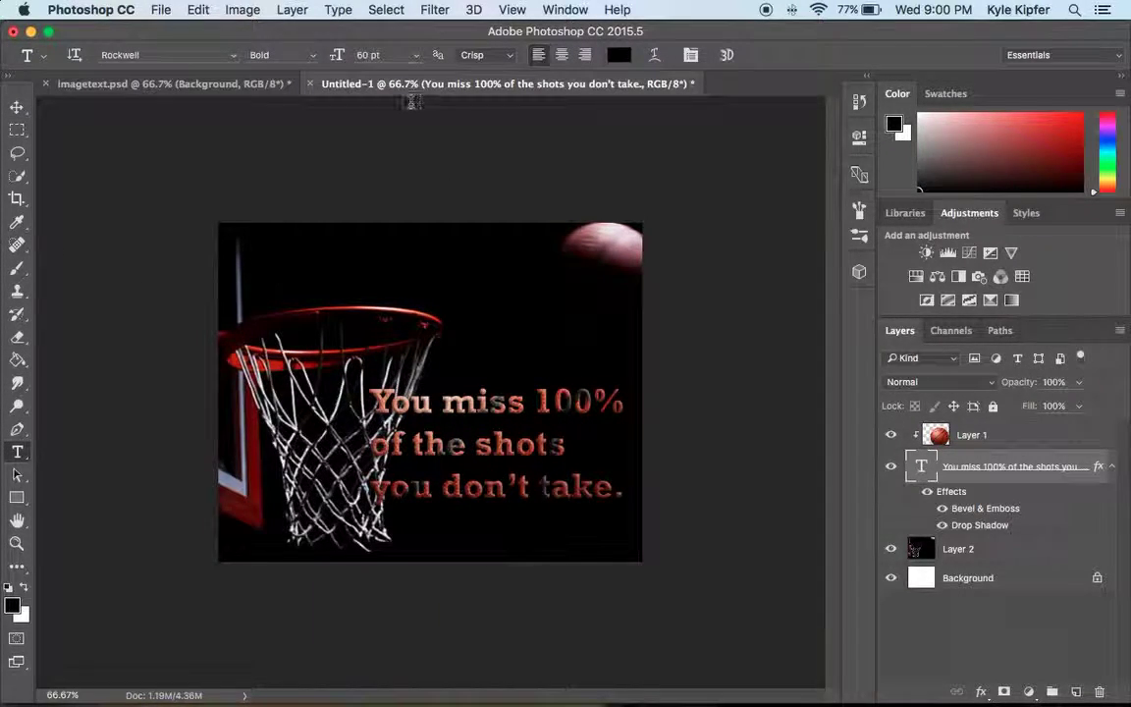
pyautogui.click(586, 56)
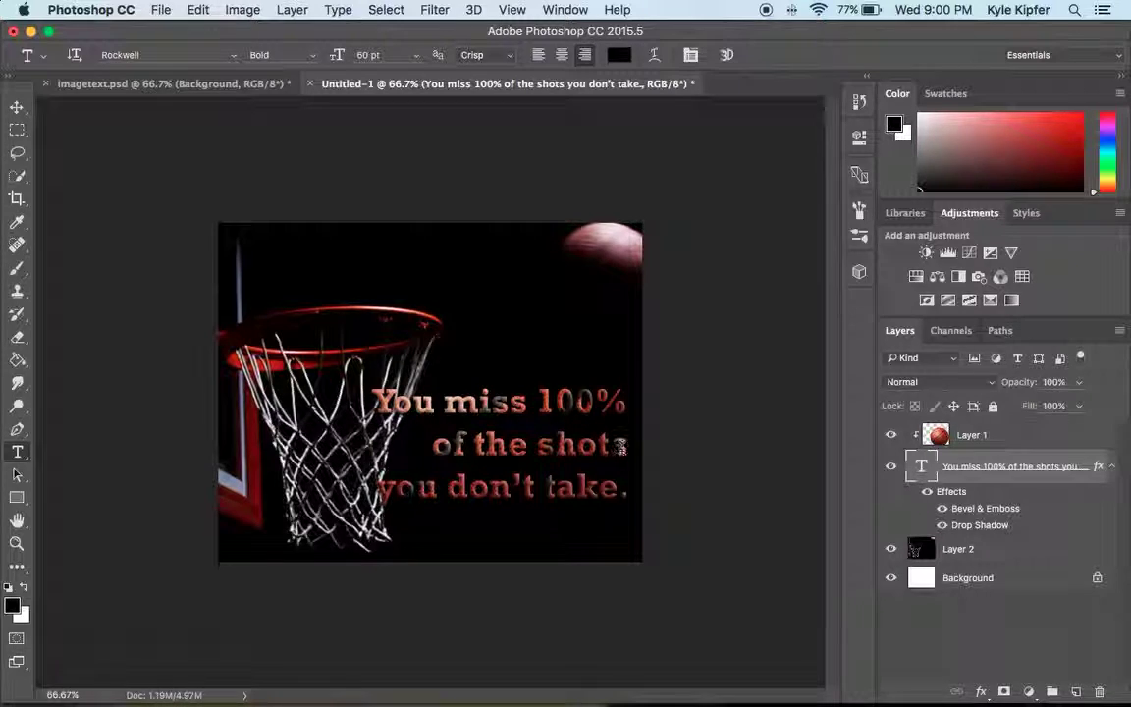
pyautogui.click(560, 400)
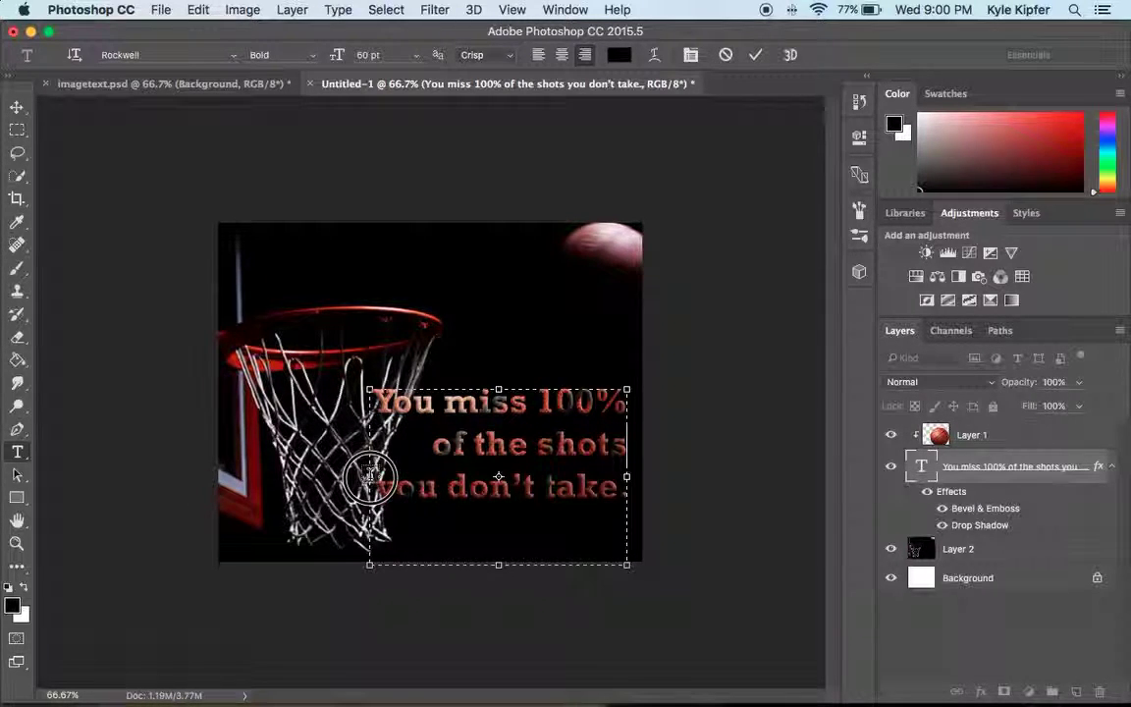
pyautogui.moveTo(369, 476)
pyautogui.mouseDown()
pyautogui.moveTo(347, 475)
pyautogui.moveTo(365, 478)
pyautogui.mouseUp()
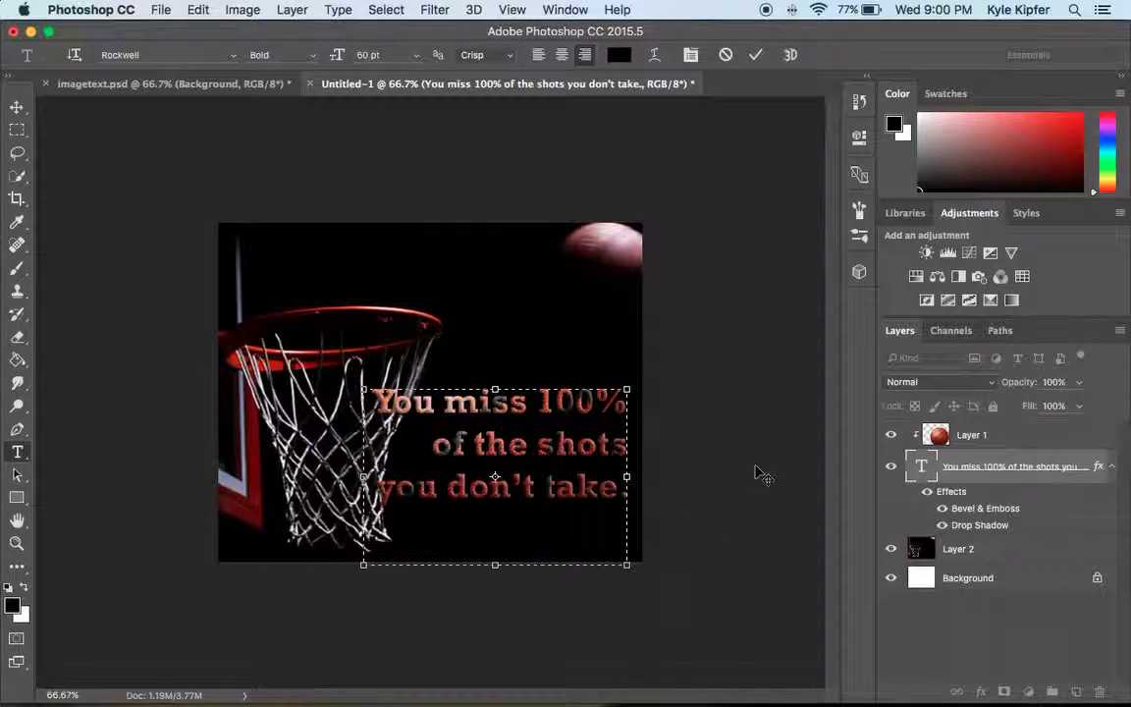
pyautogui.click(16, 106)
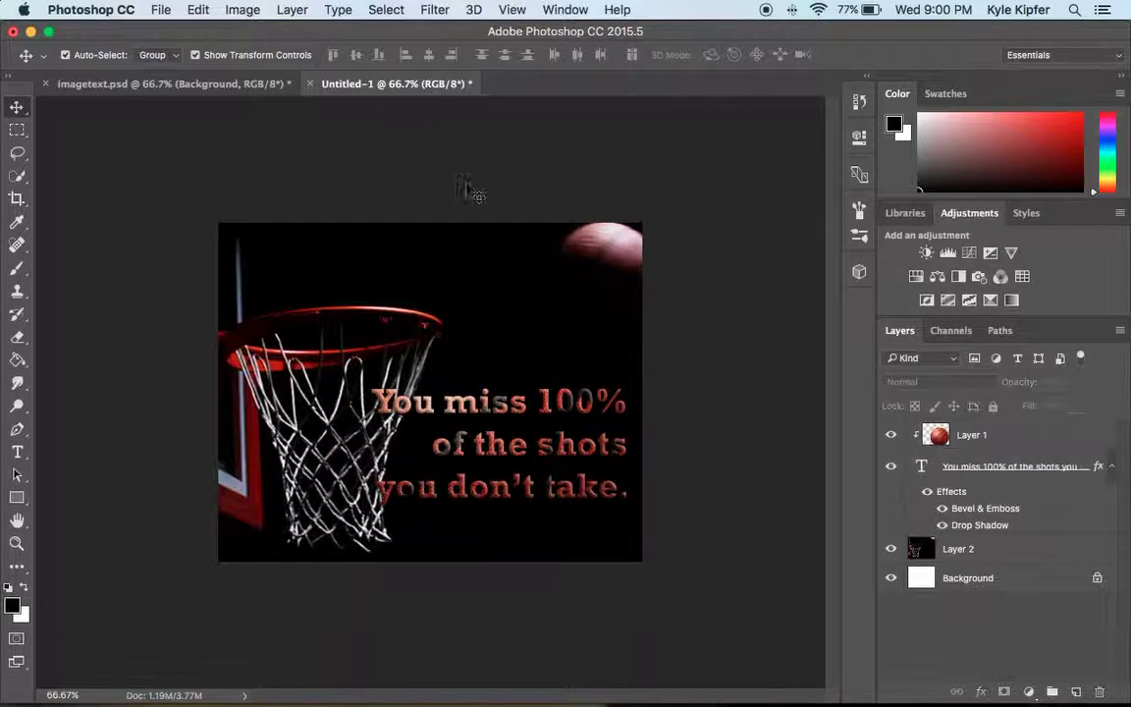
# Give the quote an Inner Glow with 52% opacity, 2% noise and 3 px size.
pyautogui.click(996, 464)
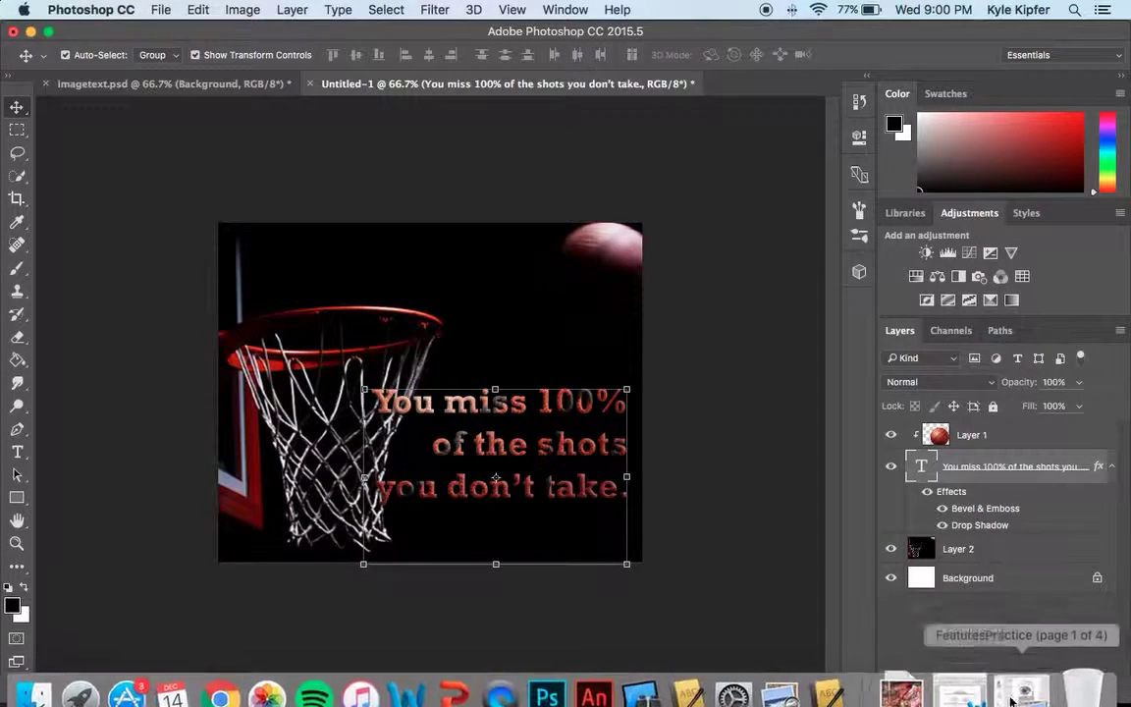
pyautogui.click(980, 691)
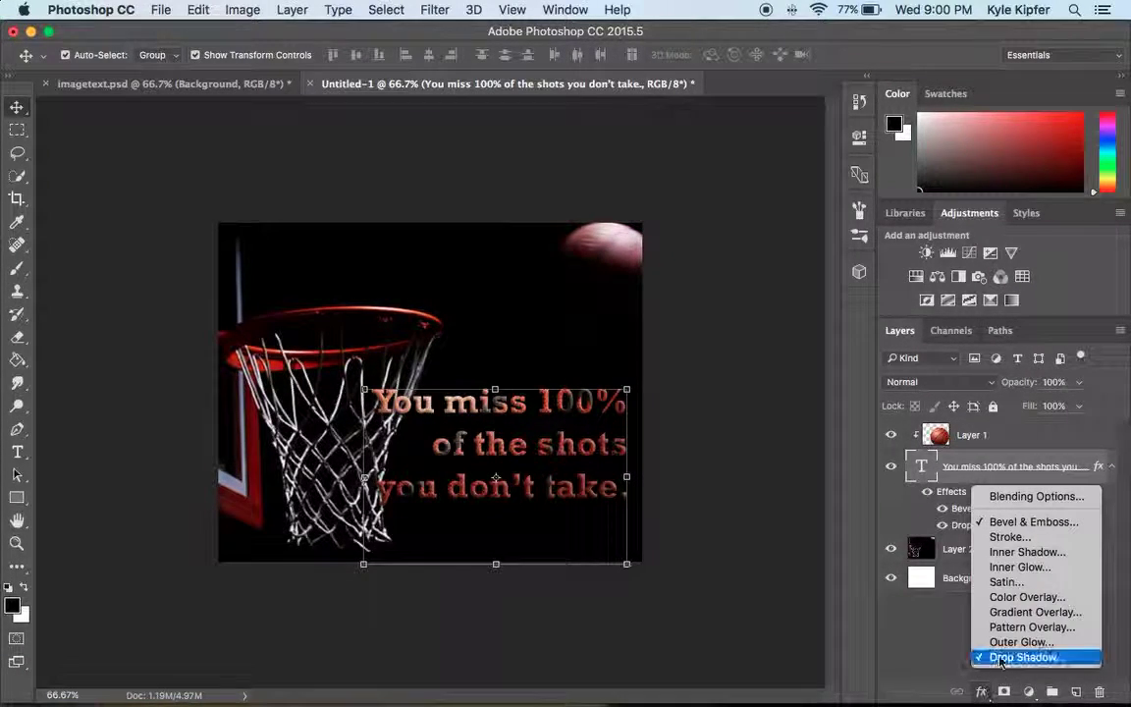
pyautogui.click(1026, 568)
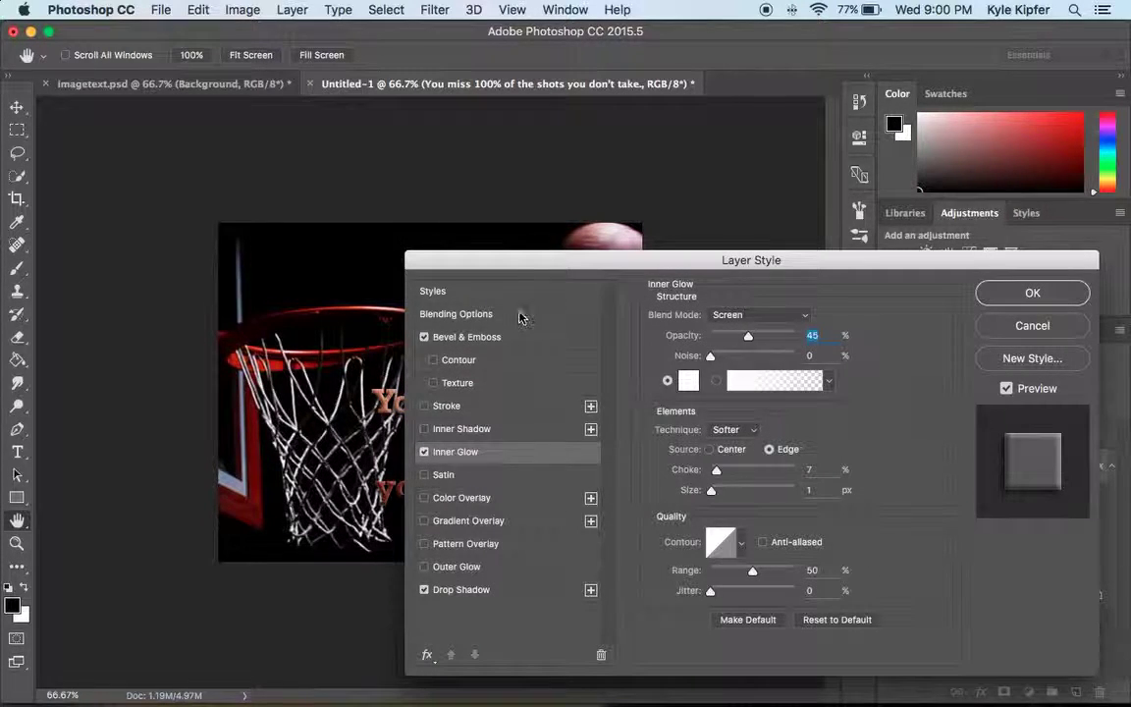
pyautogui.moveTo(514, 253); pyautogui.dragTo(759, 262)
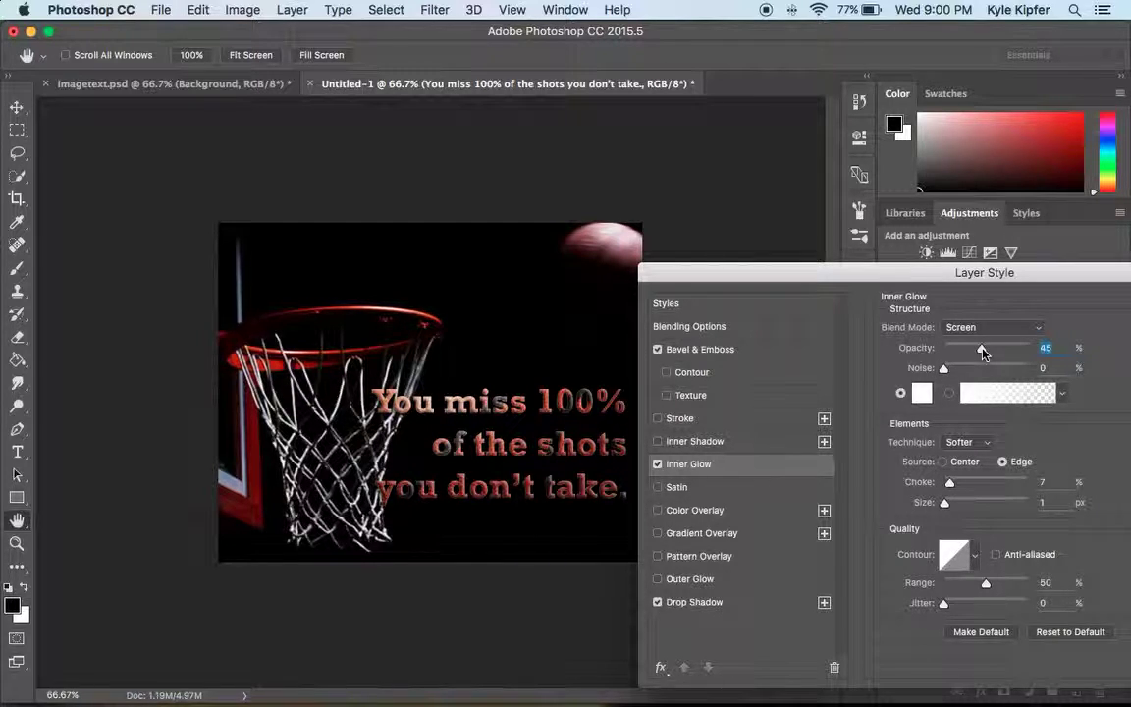
pyautogui.moveTo(982, 350); pyautogui.dragTo(946, 374)
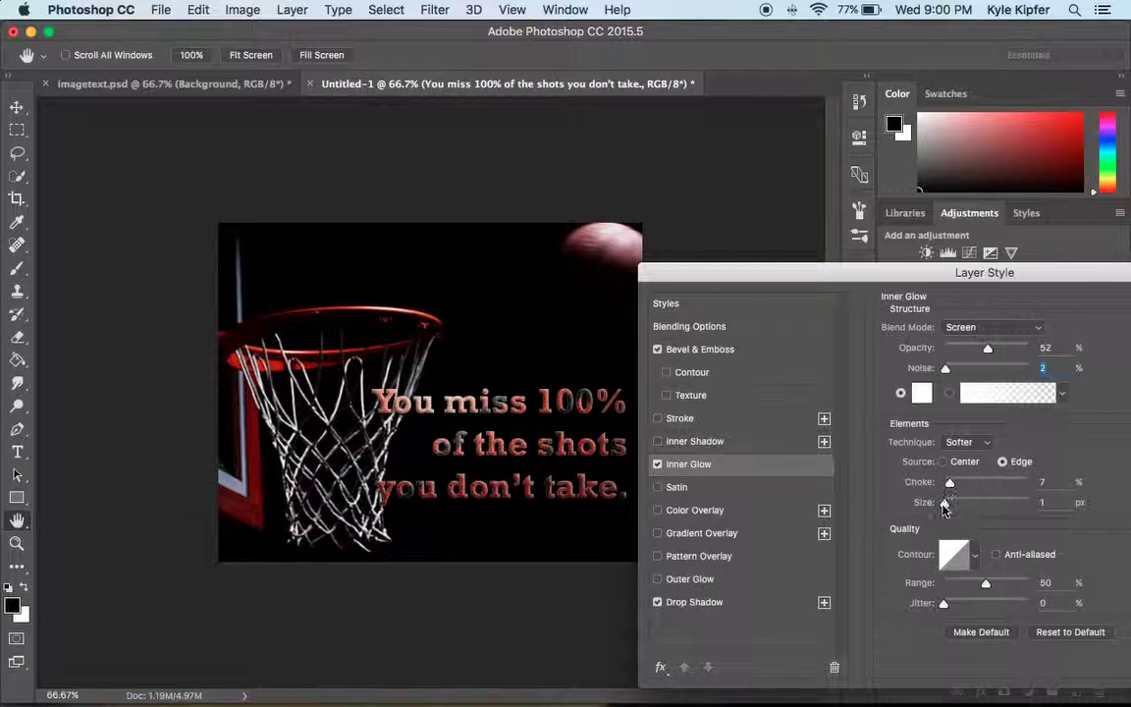
pyautogui.moveTo(945, 504)
pyautogui.mouseDown()
pyautogui.moveTo(957, 503)
pyautogui.moveTo(948, 505)
pyautogui.mouseUp()
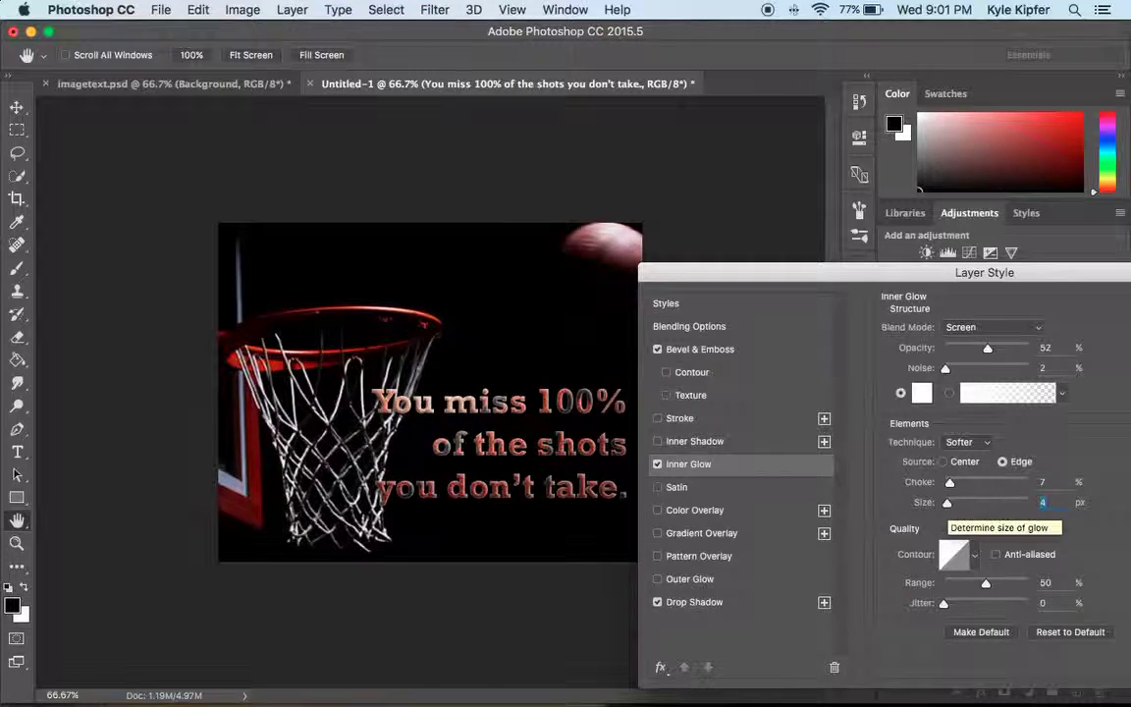
pyautogui.write('3')
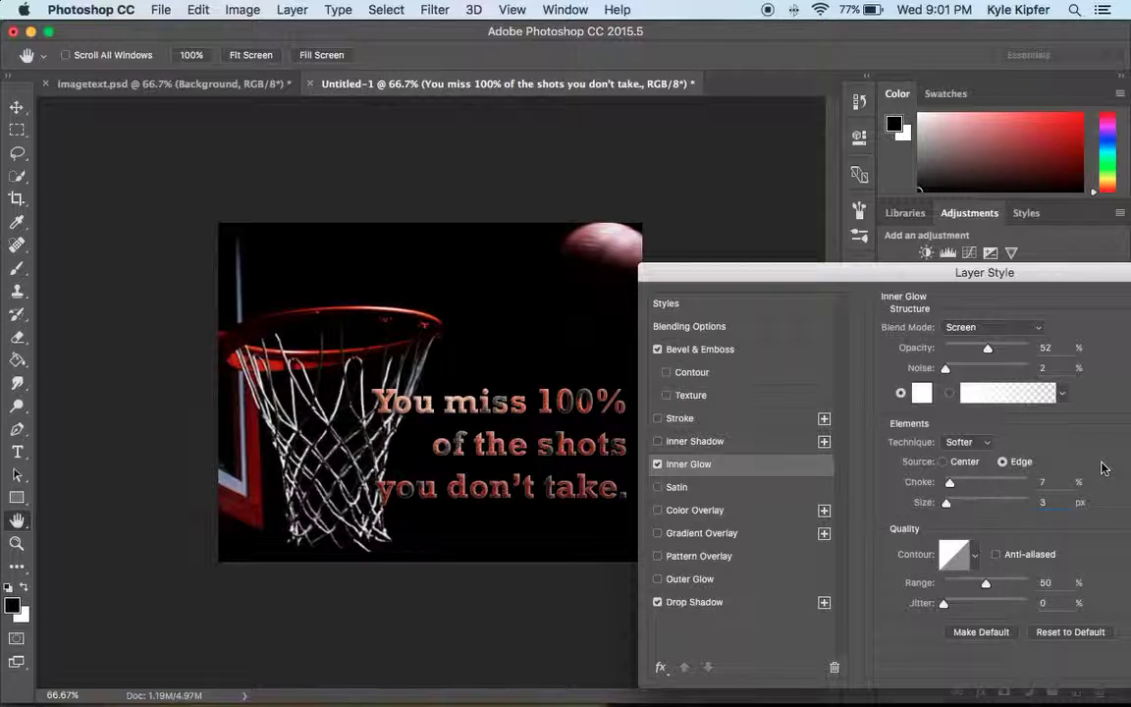
pyautogui.moveTo(937, 267); pyautogui.dragTo(650, 189)
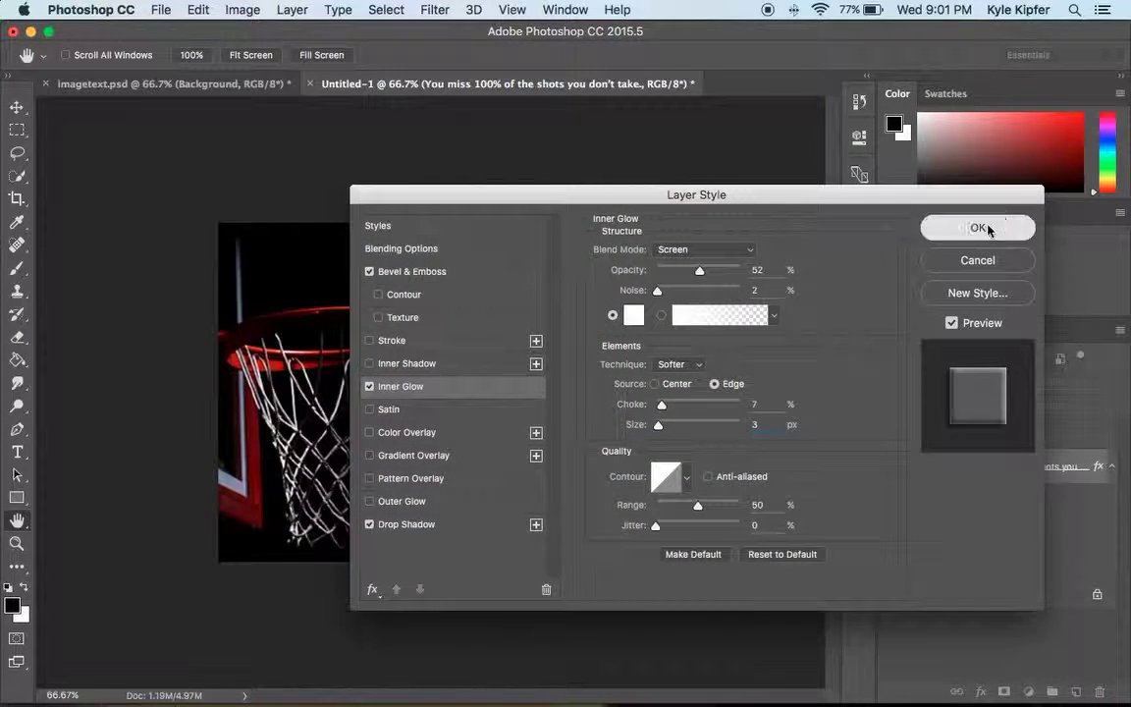
pyautogui.click(987, 232)
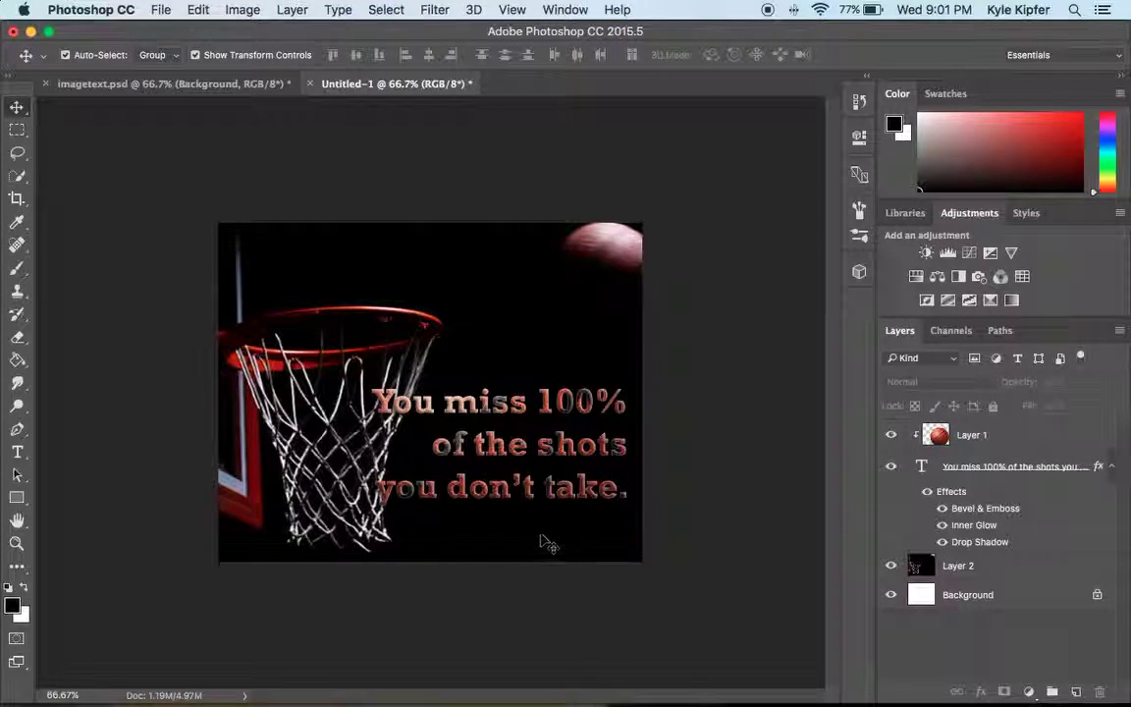
# Draw a 12 pt text box below the quote at the bottom right for the author credit.
pyautogui.click(18, 453)
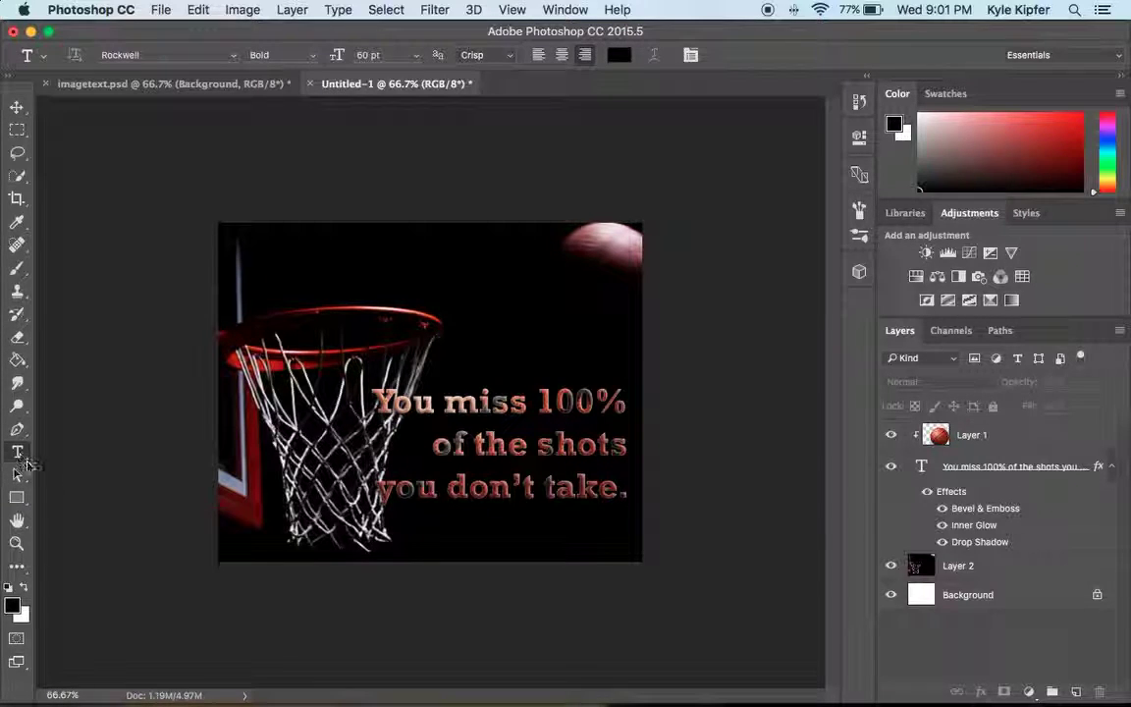
pyautogui.moveTo(432, 527); pyautogui.dragTo(627, 542)
pyautogui.click(416, 55)
pyautogui.click(398, 160)
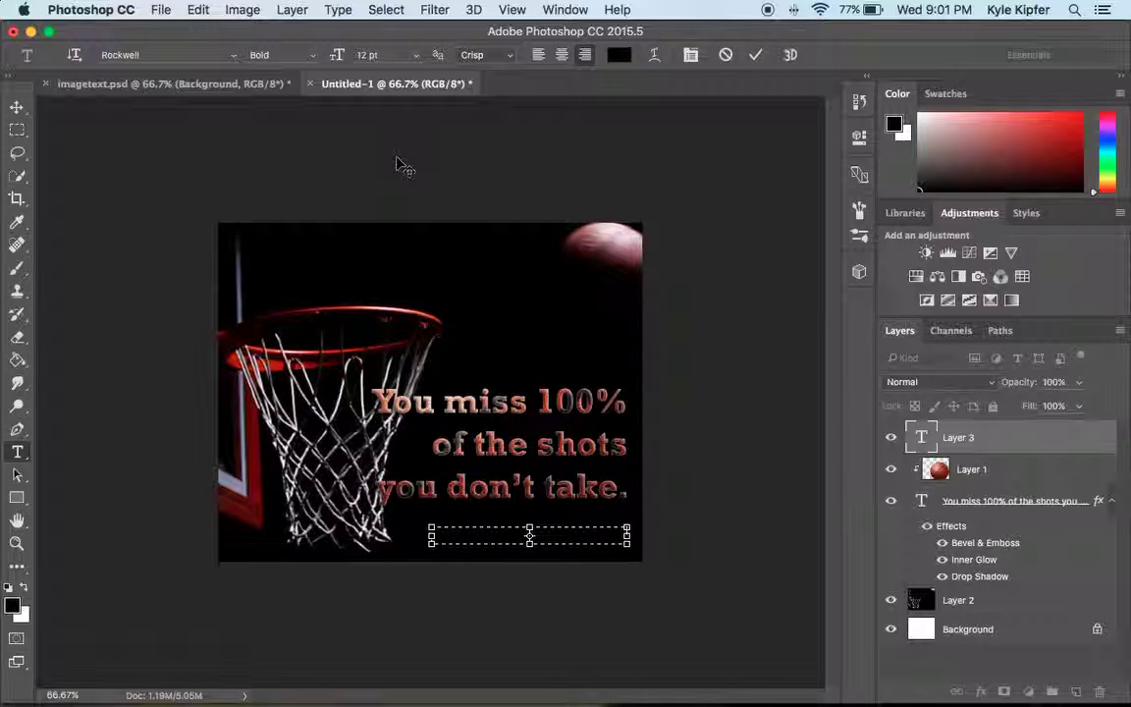
# Make the author credit white and 24 pt, and correct the misspelt letter in the surname.
pyautogui.hotkey('ctrl', 'a')
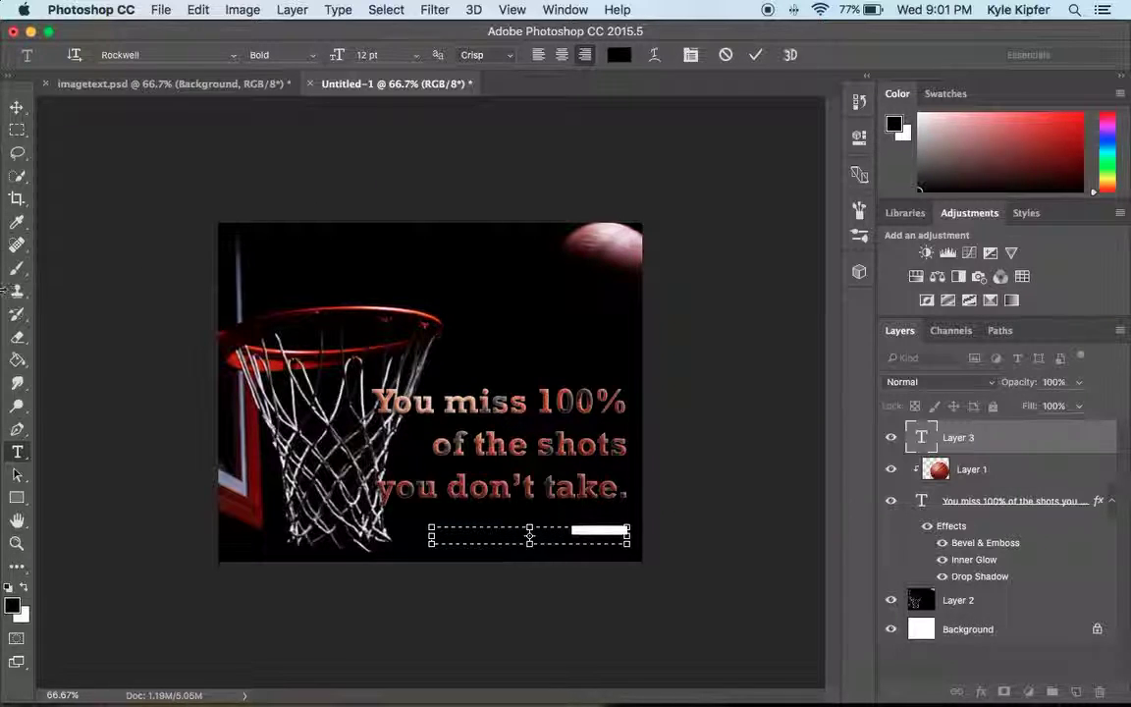
pyautogui.click(24, 587)
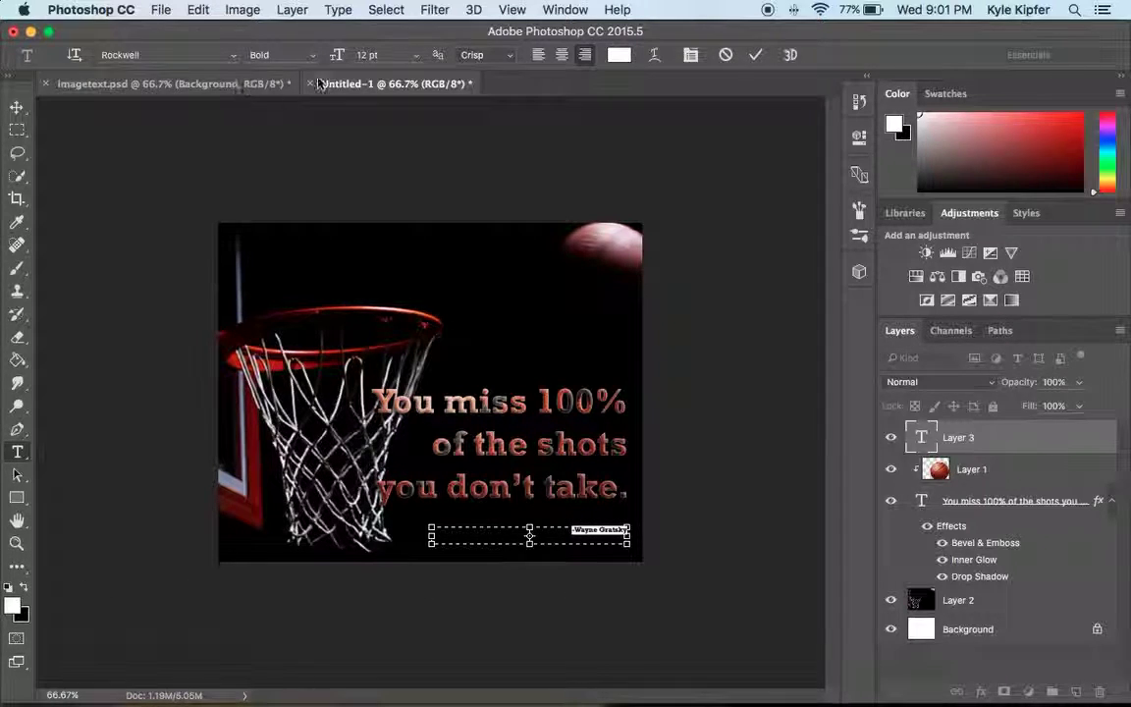
pyautogui.click(415, 55)
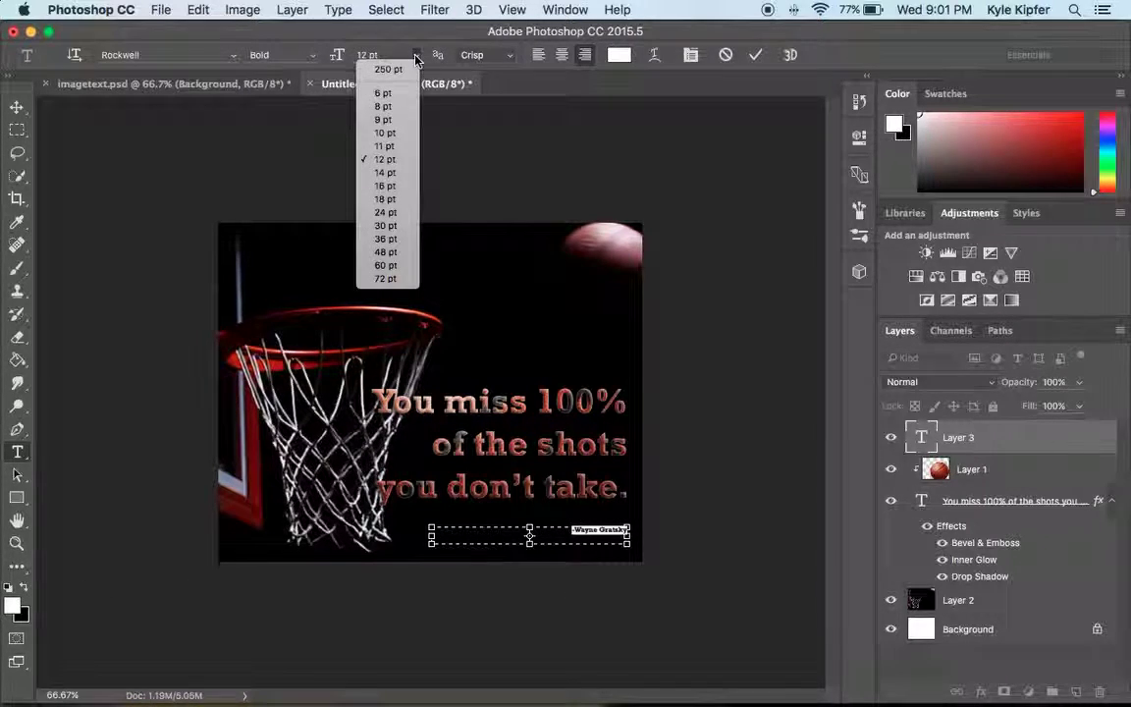
pyautogui.click(388, 185)
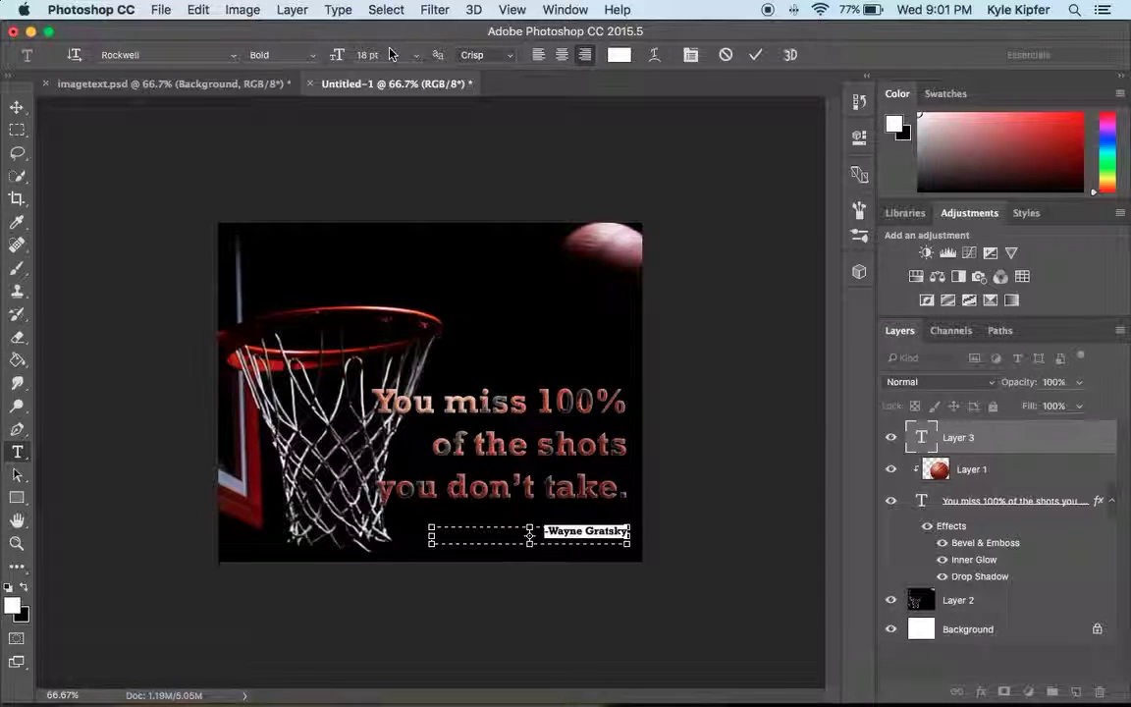
pyautogui.click(415, 55)
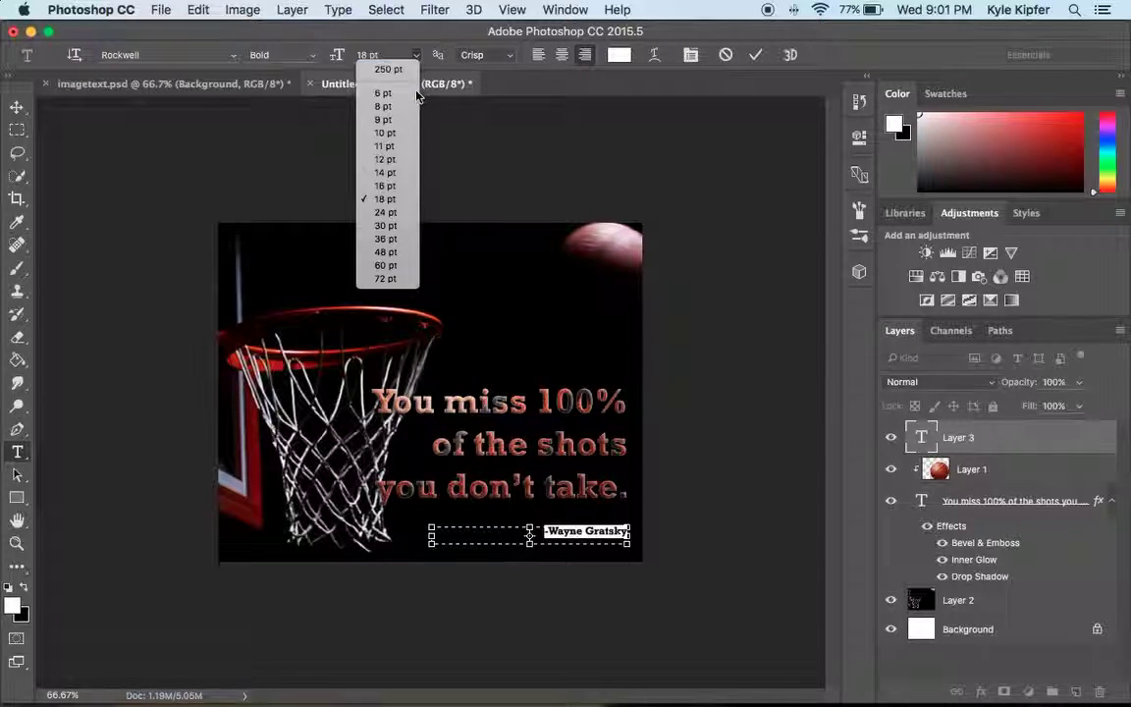
pyautogui.click(404, 213)
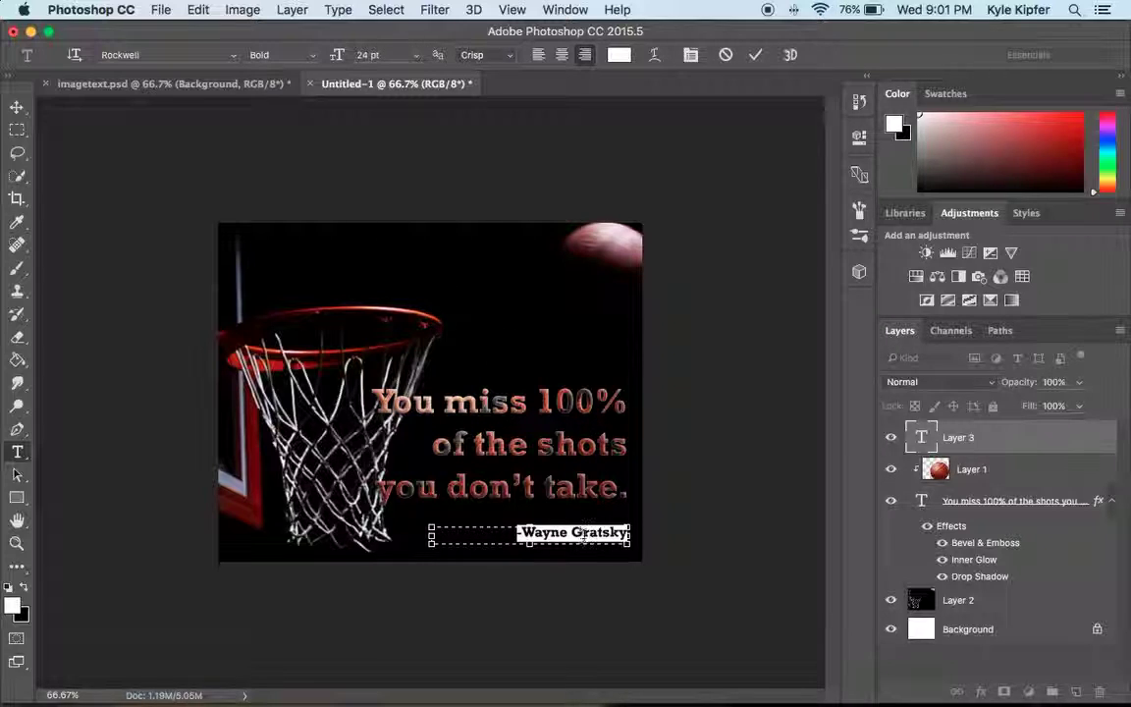
pyautogui.click(528, 533)
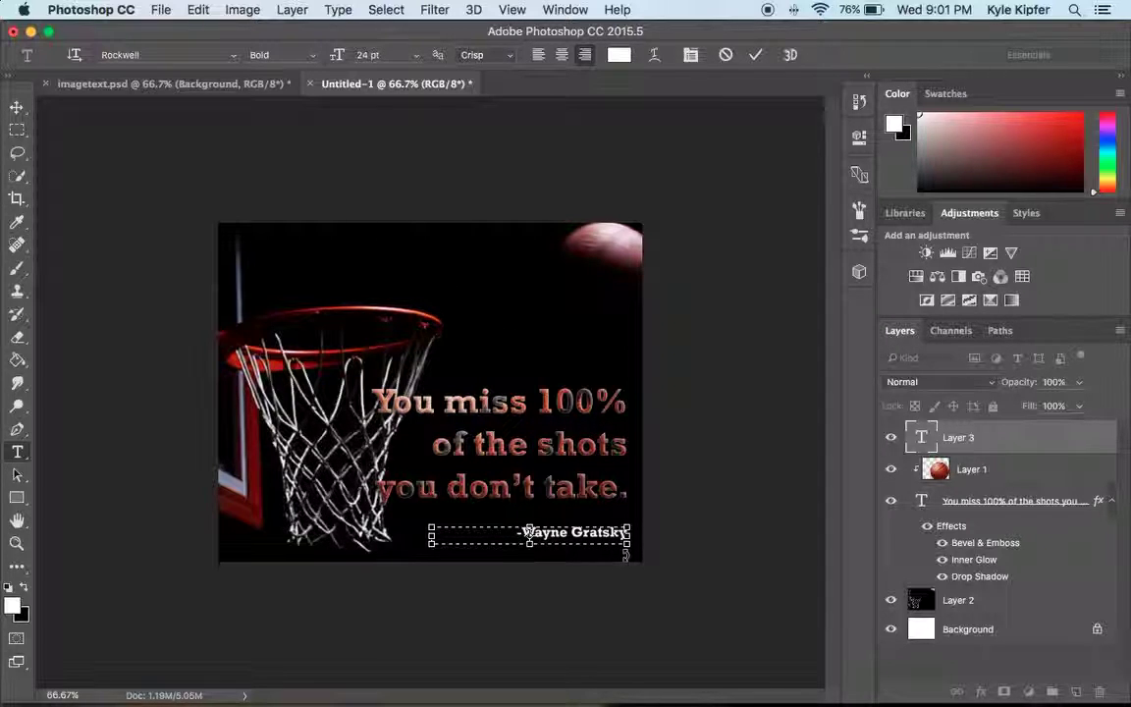
pyautogui.press('BackSpace')
pyautogui.write('e')
# Commit the white 24 pt author credit as its own type layer.
pyautogui.click(15, 108)
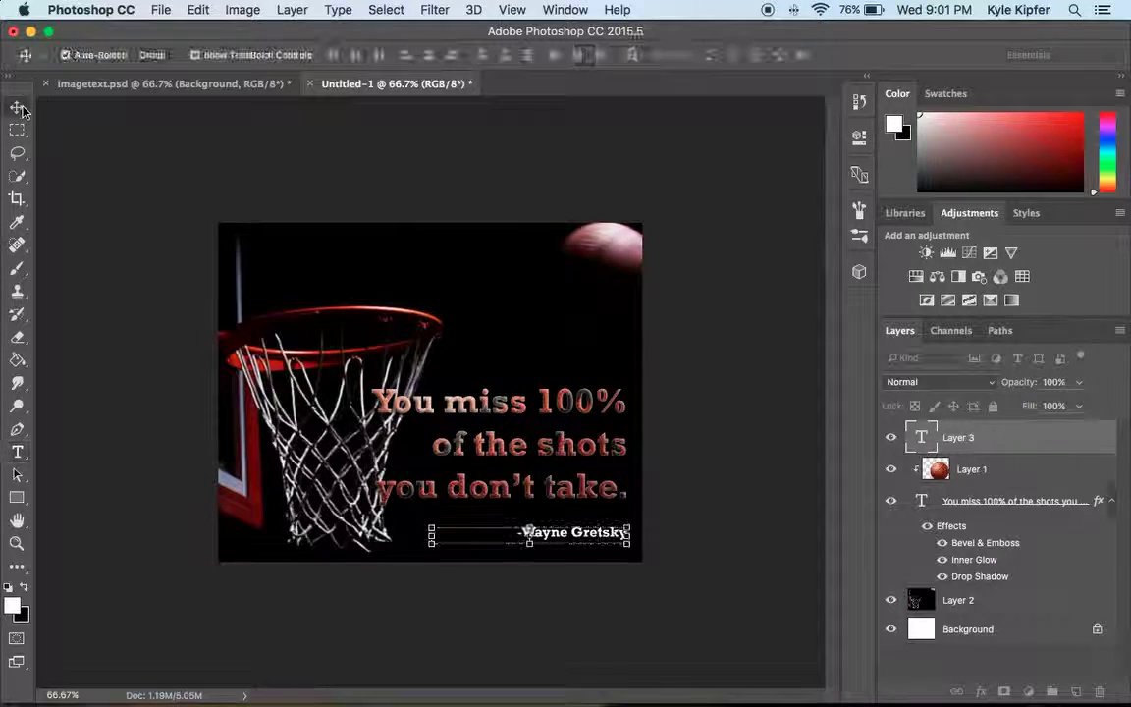